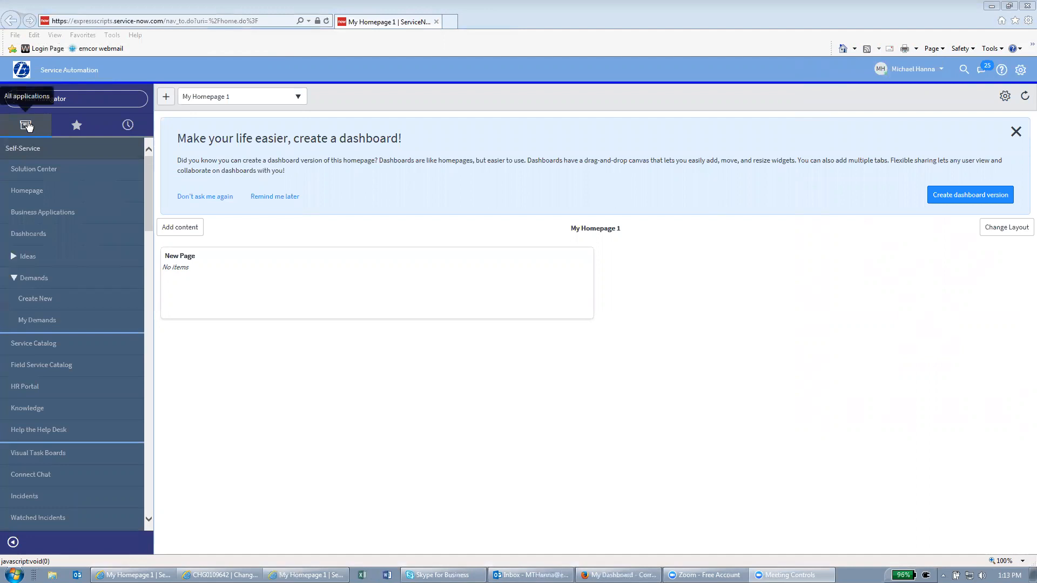
Browse the navigator's Favorites, History and All lists, scrolling All applications down to the Change module
{"action": "left_click", "coordinate": [77, 125]}
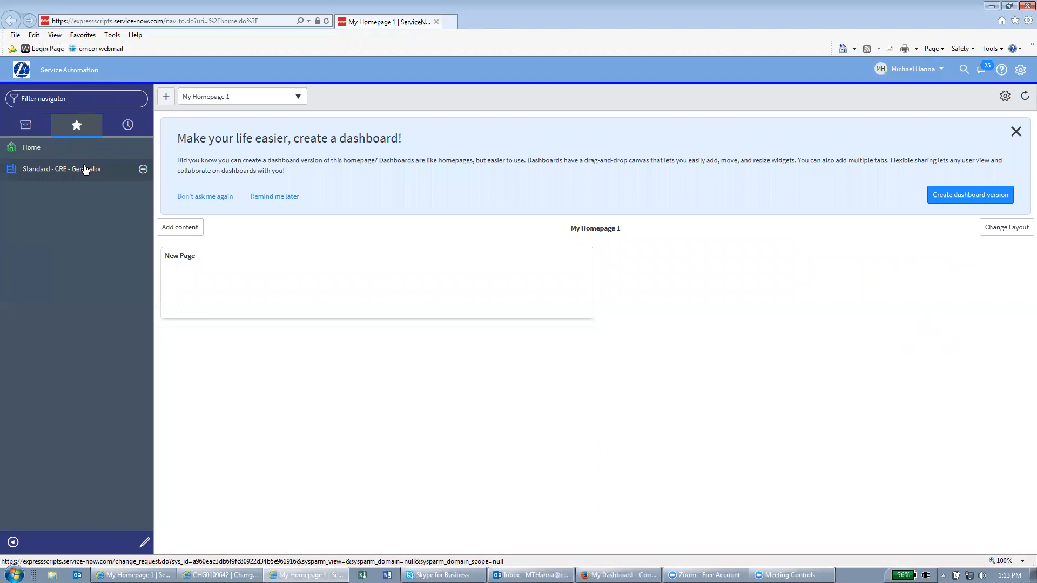
{"action": "left_click", "coordinate": [129, 126]}
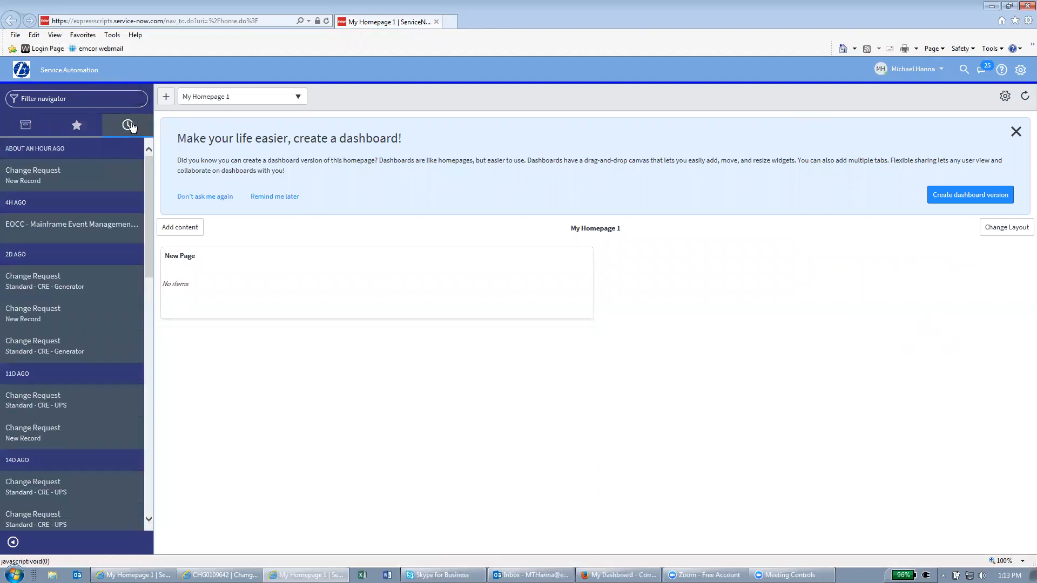
{"action": "left_click", "coordinate": [36, 126]}
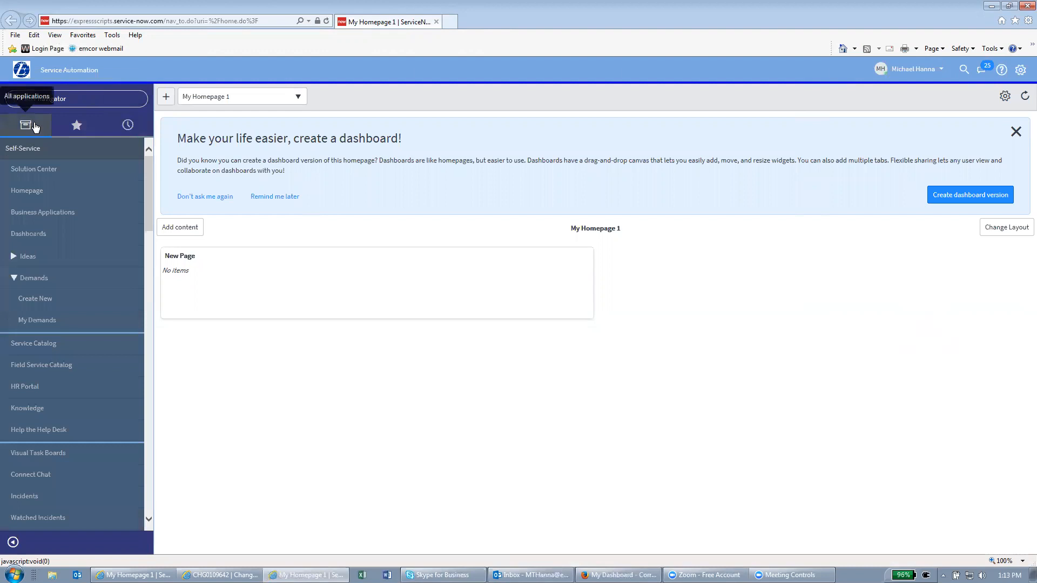
{"action": "scroll", "coordinate": [53, 236], "scroll_direction": "down", "scroll_amount": 3}
{"action": "scroll", "coordinate": [52, 236], "scroll_direction": "down", "scroll_amount": 13}
{"action": "scroll", "coordinate": [52, 236], "scroll_direction": "down", "scroll_amount": 7}
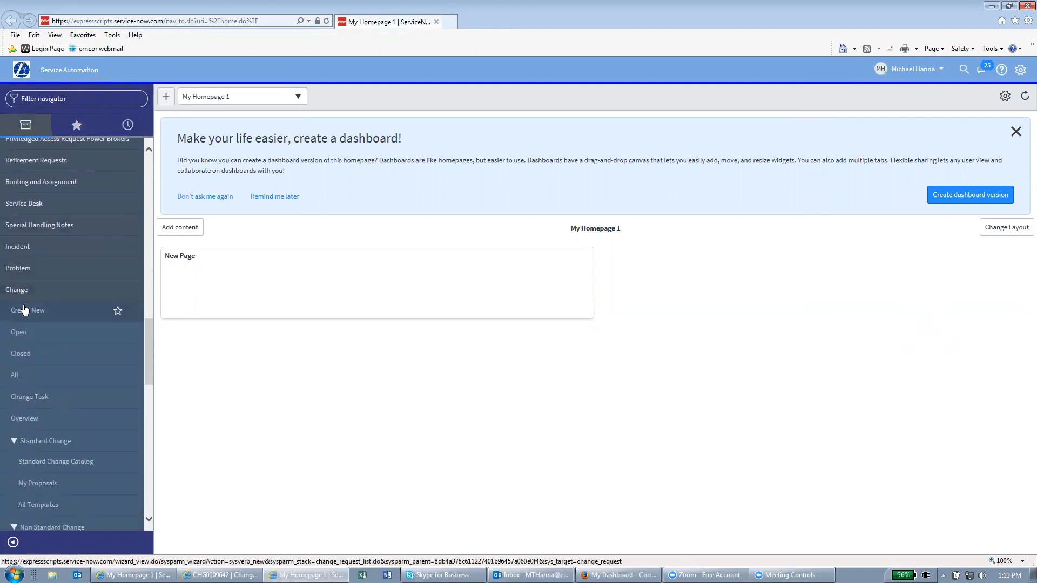
Create a new Standard Change request prefilled from the 'Standard - CRE - UPS' template
{"action": "left_click", "coordinate": [24, 309]}
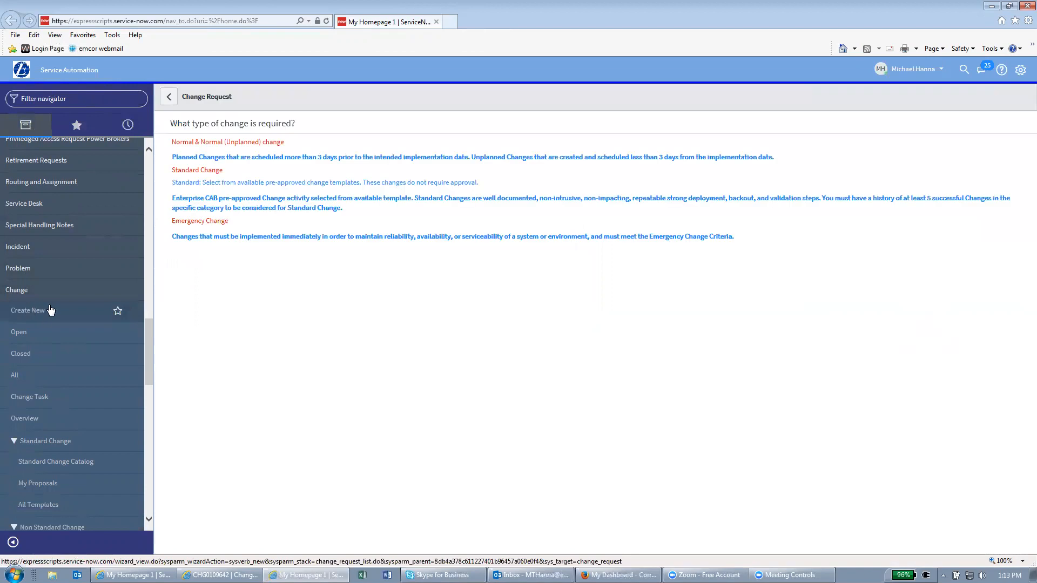
{"action": "left_click", "coordinate": [218, 172]}
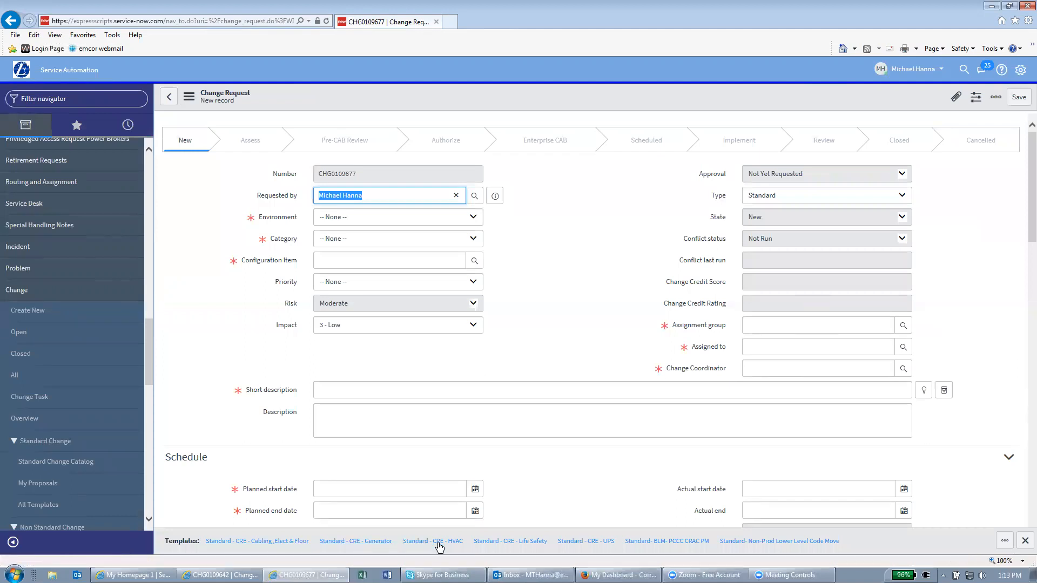
{"action": "left_click", "coordinate": [575, 542]}
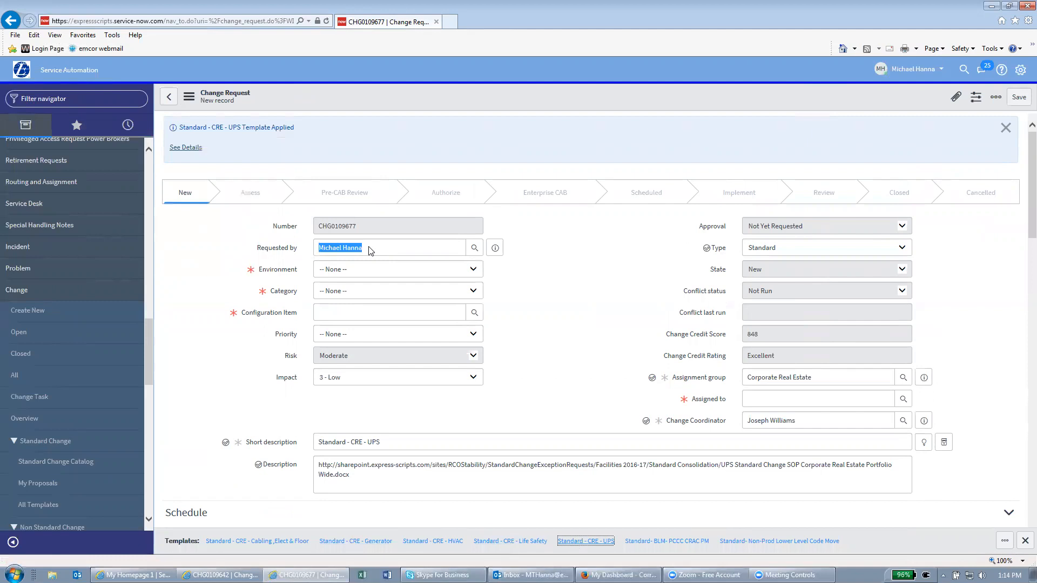
Replace the Requested by user with a different person
{"action": "key", "text": "BackSpace"}
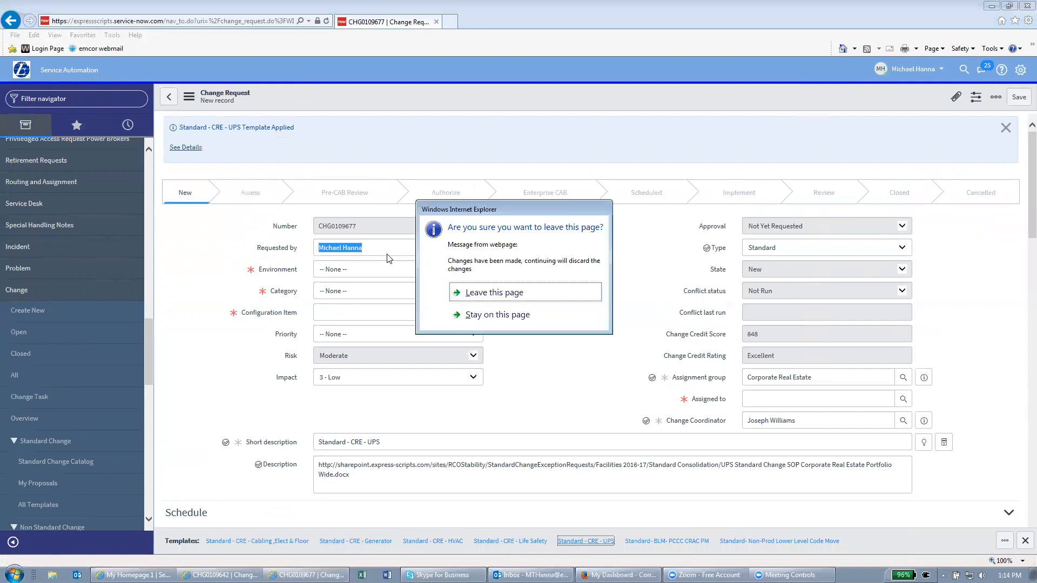
{"action": "left_click", "coordinate": [488, 316]}
{"action": "left_click", "coordinate": [384, 247]}
{"action": "left_click_drag", "start_coordinate": [343, 248], "coordinate": [312, 249]}
{"action": "left_click", "coordinate": [456, 247]}
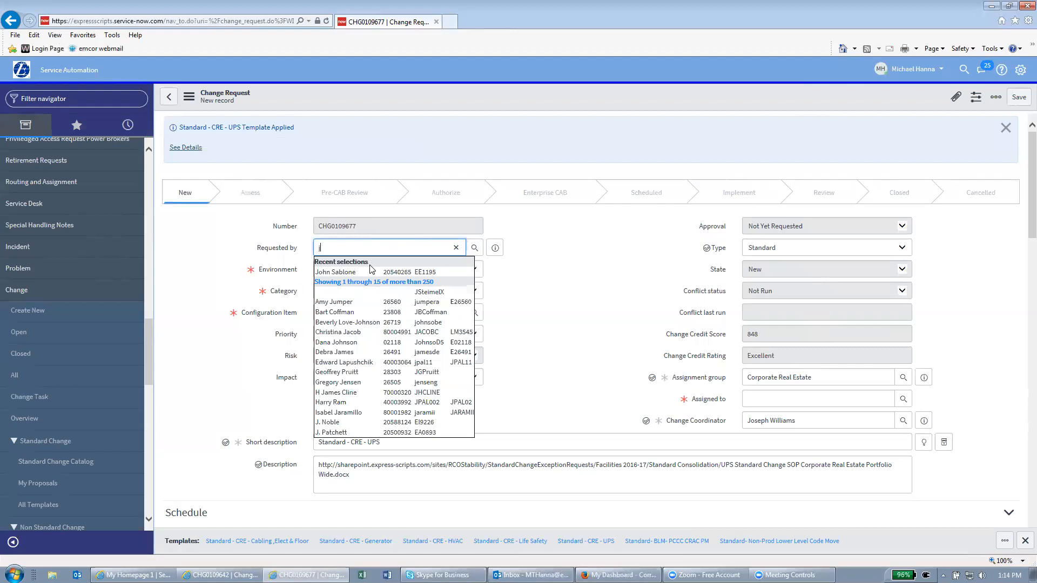
{"action": "left_click", "coordinate": [371, 273]}
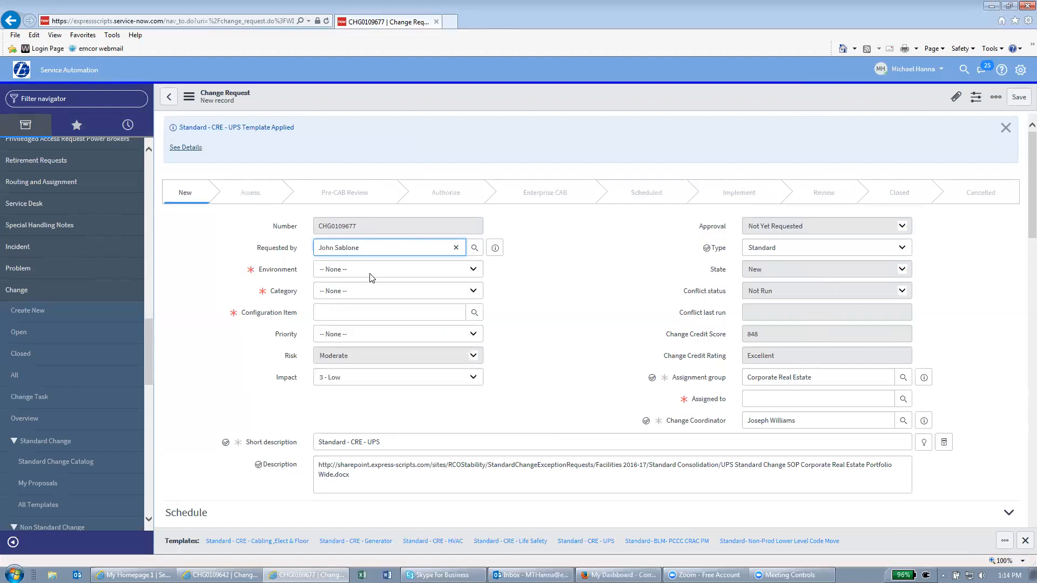
Set Environment to Facilities, Category to Facilities Maintenance and Configuration Item to CURA 1
{"action": "left_click", "coordinate": [361, 278]}
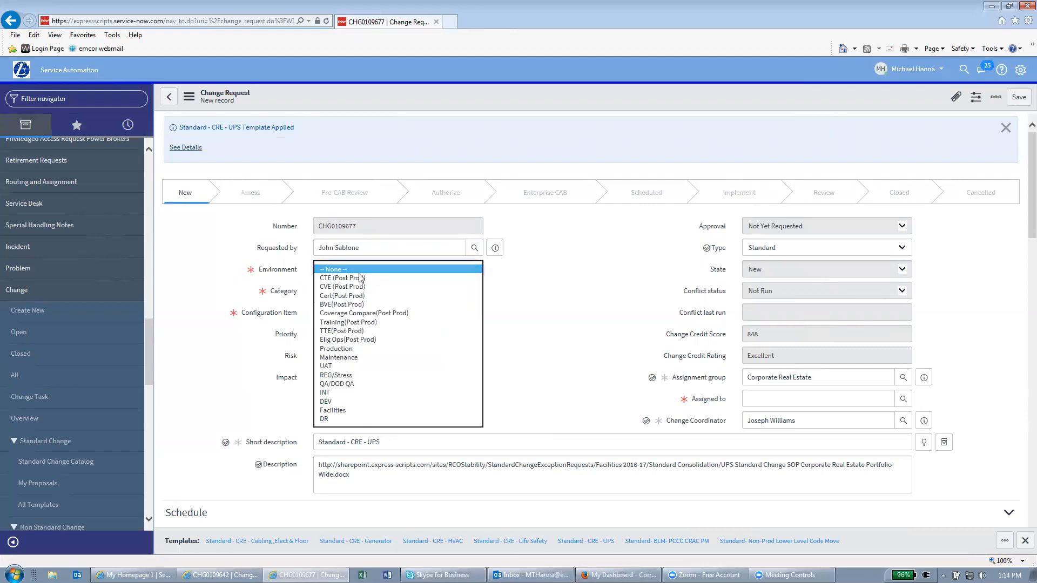
{"action": "key", "text": "f"}
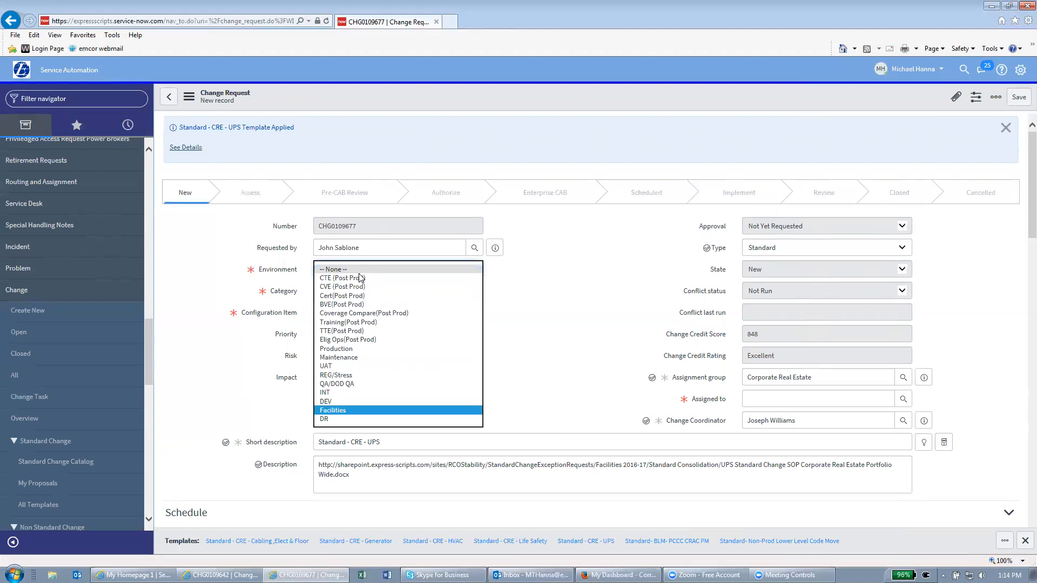
{"action": "key", "text": "Return"}
{"action": "left_click", "coordinate": [364, 293]}
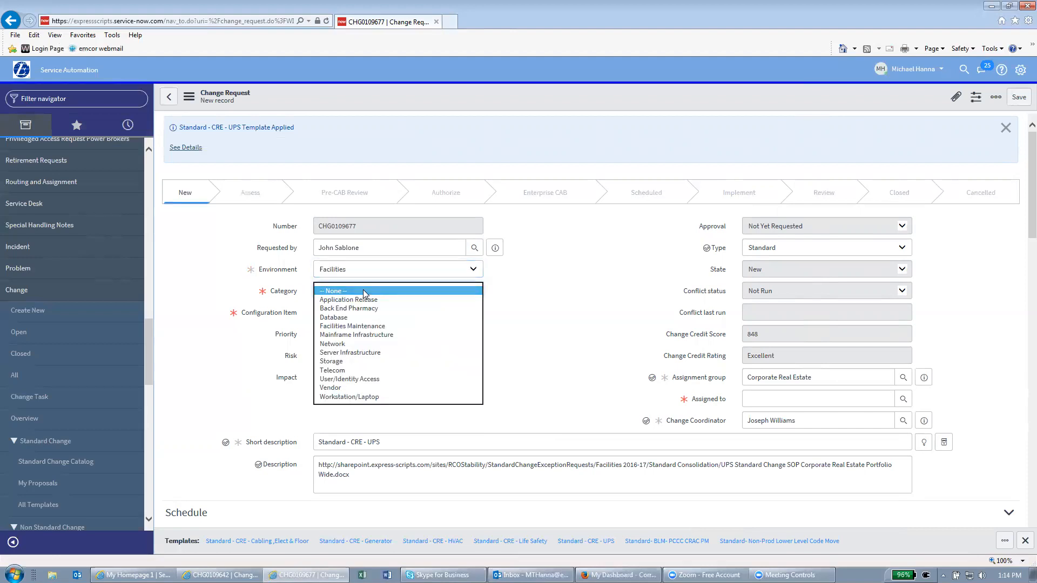
{"action": "left_click", "coordinate": [370, 326]}
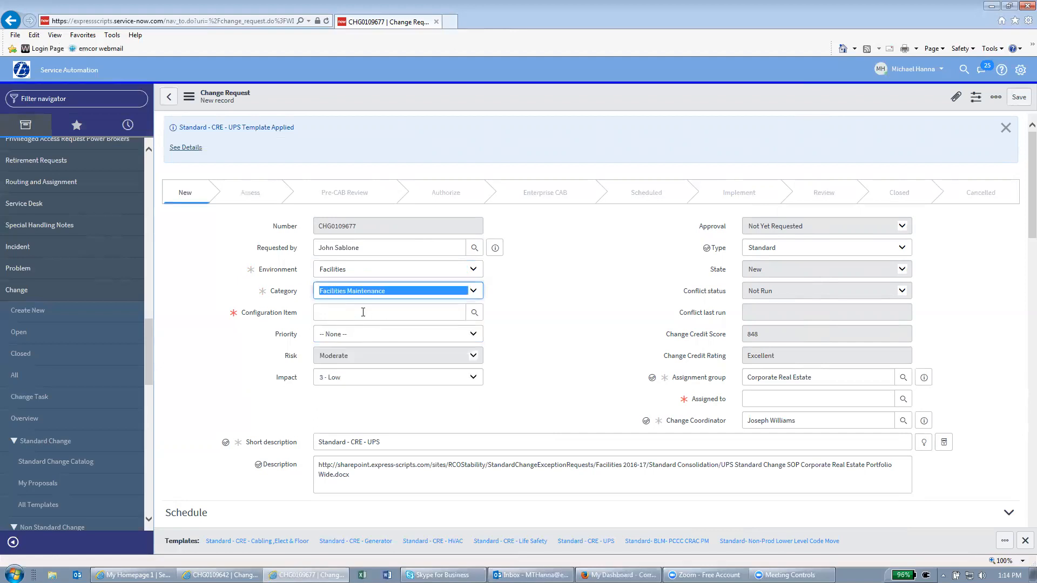
{"action": "left_click", "coordinate": [363, 312]}
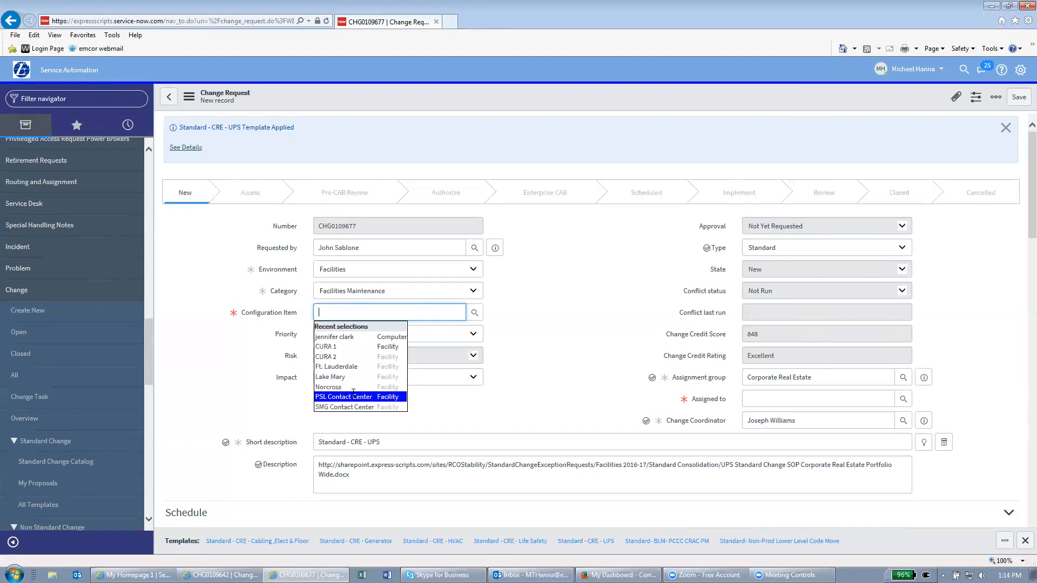
{"action": "left_click", "coordinate": [346, 347]}
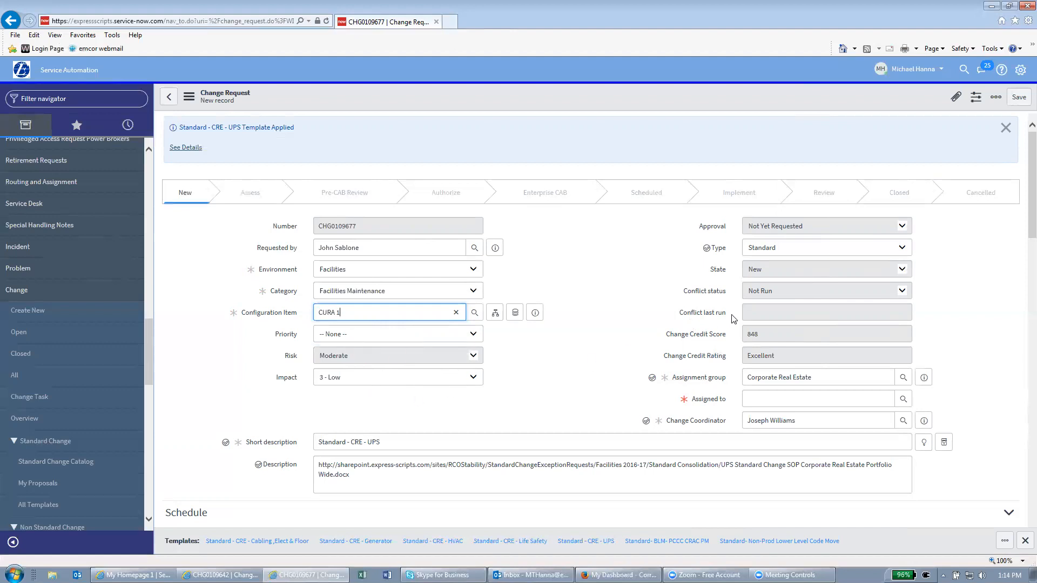
{"action": "left_click", "coordinate": [773, 400]}
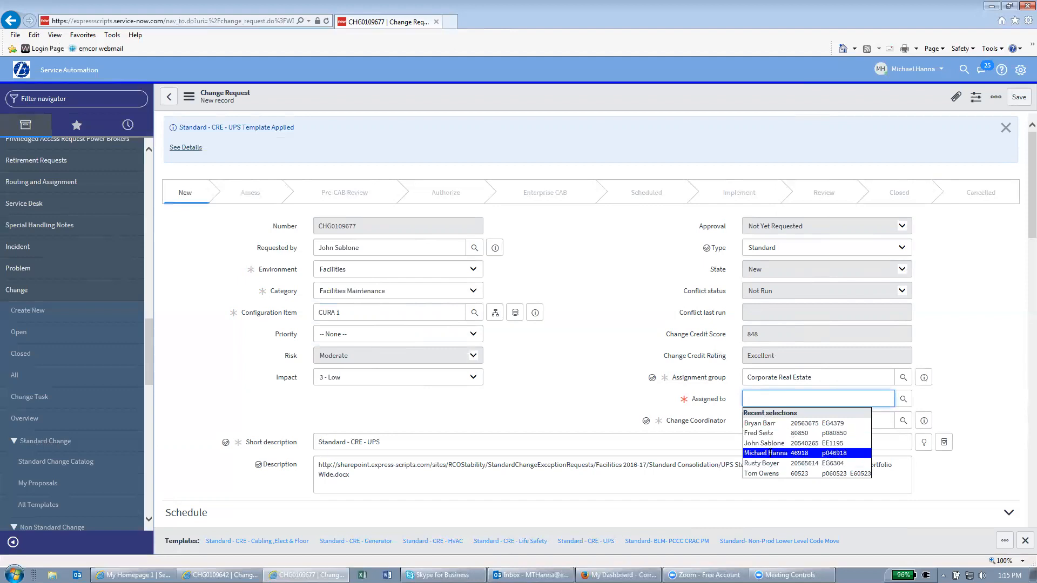
Assign the change to a recent team member and replace the Change Coordinator with another user
{"action": "left_click", "coordinate": [775, 423]}
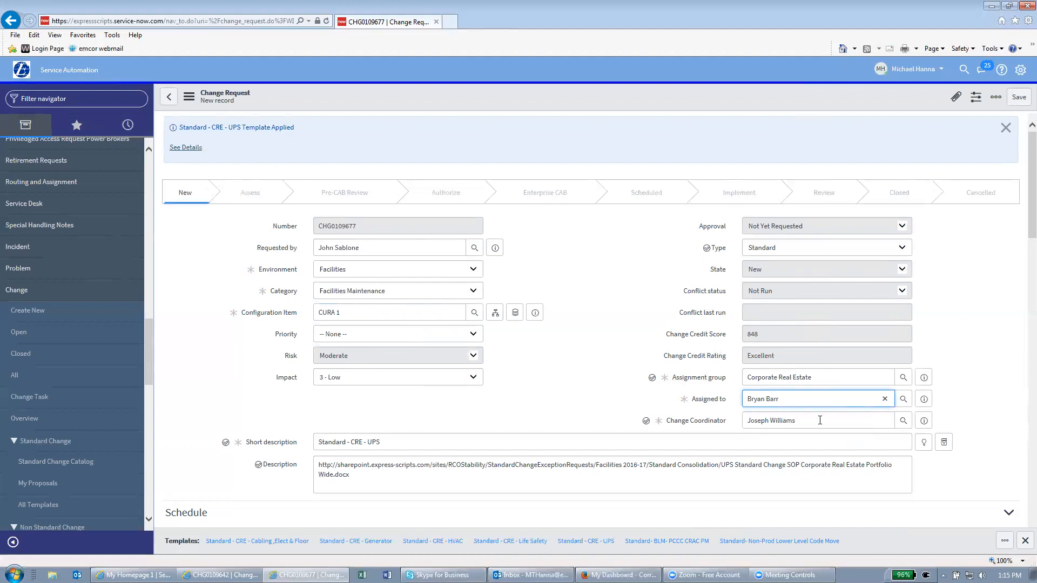
{"action": "left_click_drag", "start_coordinate": [820, 420], "coordinate": [750, 424]}
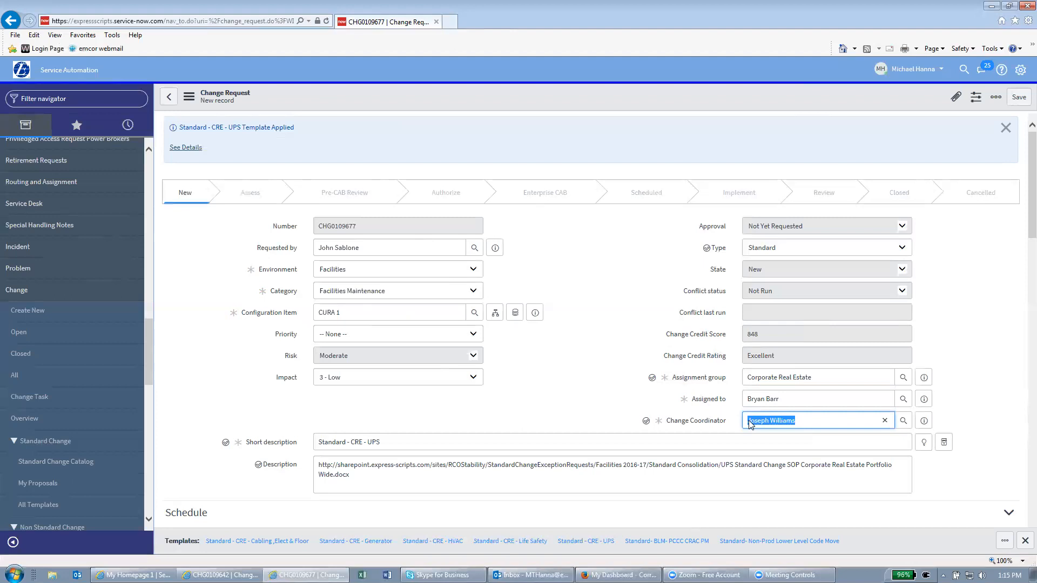
{"action": "type", "text": "m"}
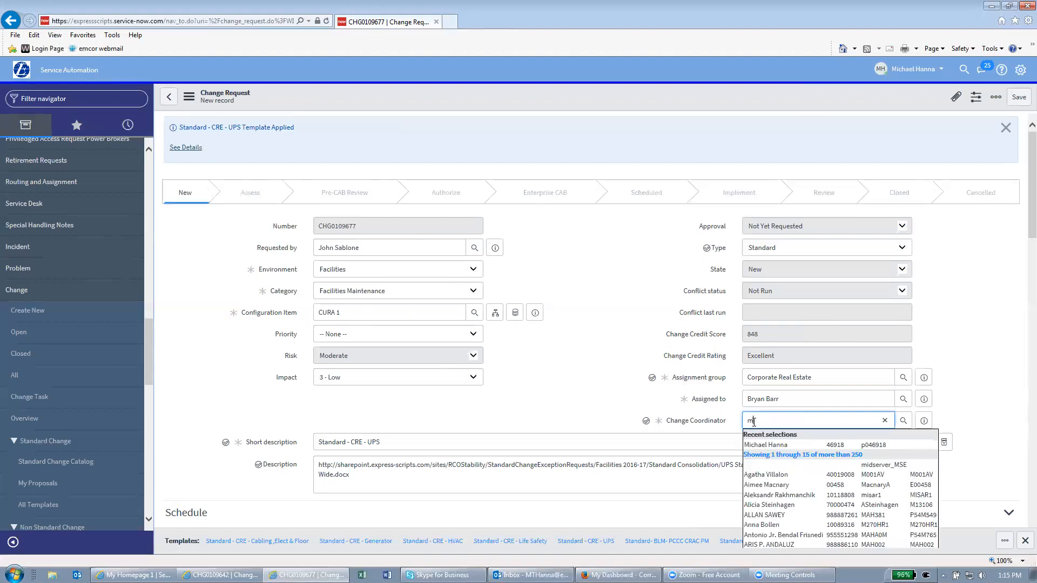
{"action": "left_click", "coordinate": [767, 444]}
{"action": "left_click", "coordinate": [617, 400]}
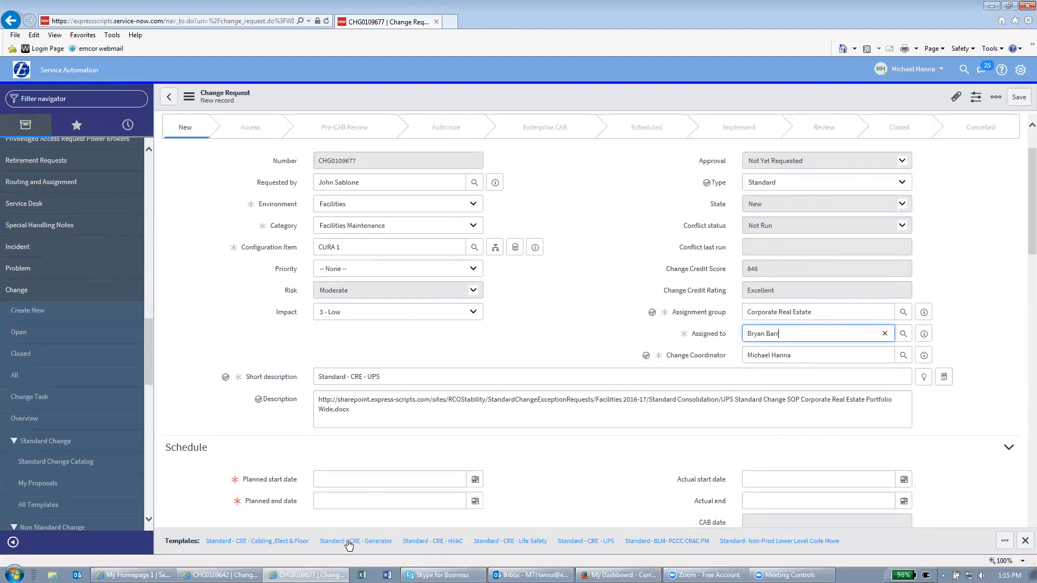
{"action": "scroll", "coordinate": [386, 442], "scroll_direction": "down", "scroll_amount": 1}
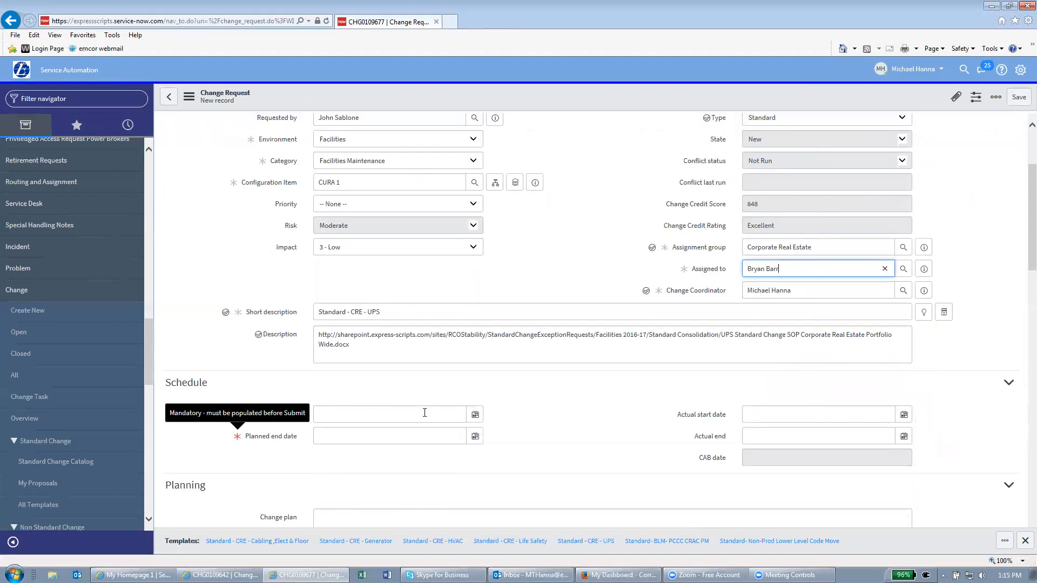
{"action": "left_click", "coordinate": [474, 416]}
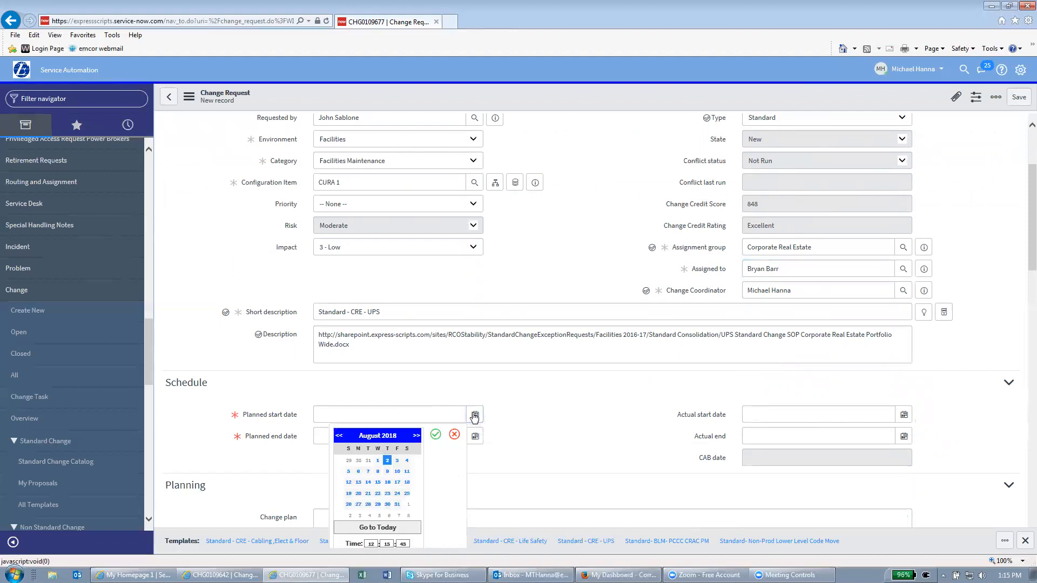
{"action": "left_click", "coordinate": [407, 462]}
{"action": "scroll", "coordinate": [467, 491], "scroll_direction": "down", "scroll_amount": 1}
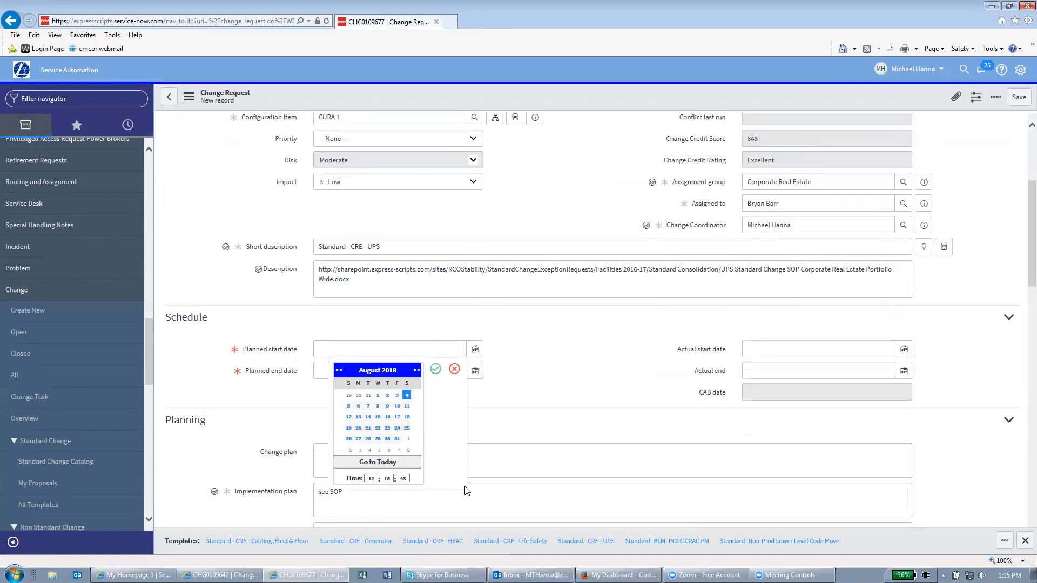
{"action": "double_click", "coordinate": [366, 479]}
{"action": "type", "text": "08"}
{"action": "key", "text": "Tab"}
{"action": "type", "text": "00"}
{"action": "key", "text": "Tab"}
{"action": "type", "text": "00"}
{"action": "left_click", "coordinate": [432, 372]}
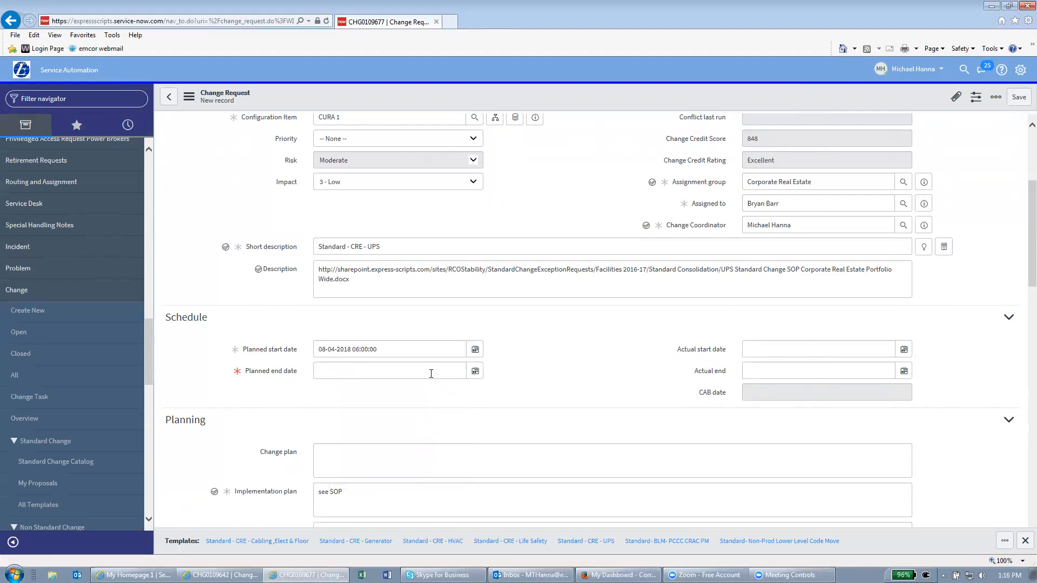
{"action": "left_click", "coordinate": [474, 372]}
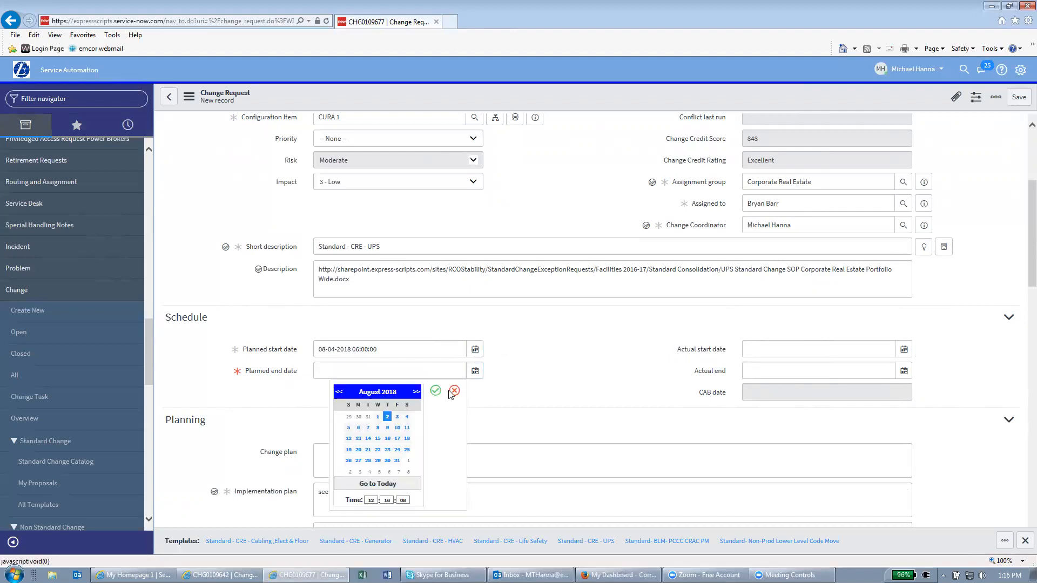
{"action": "left_click", "coordinate": [407, 419]}
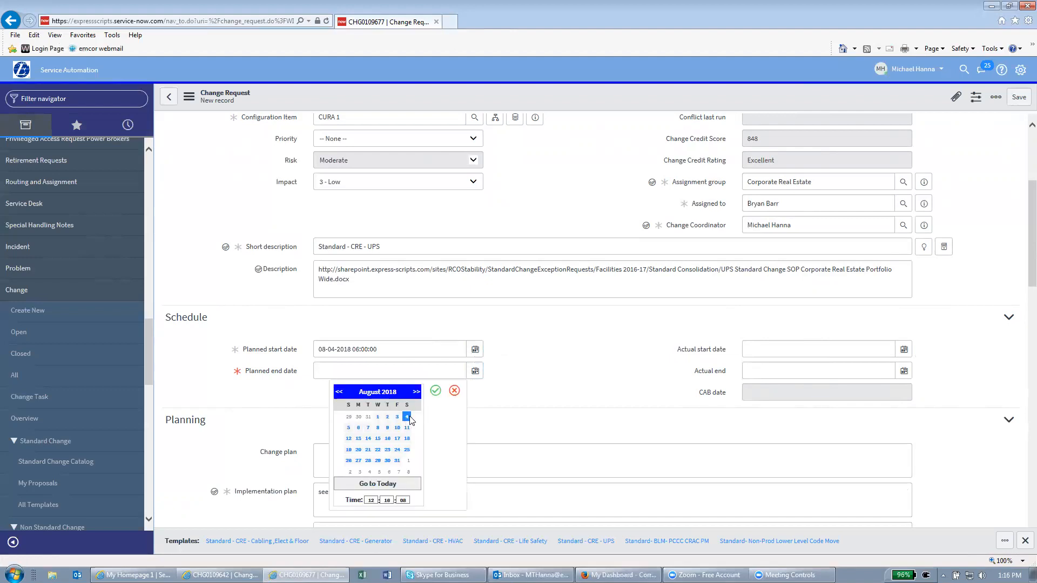
{"action": "double_click", "coordinate": [370, 501]}
{"action": "type", "text": "13"}
{"action": "key", "text": "Tab"}
{"action": "type", "text": "00"}
{"action": "key", "text": "Tab"}
{"action": "type", "text": "00"}
{"action": "left_click", "coordinate": [436, 391]}
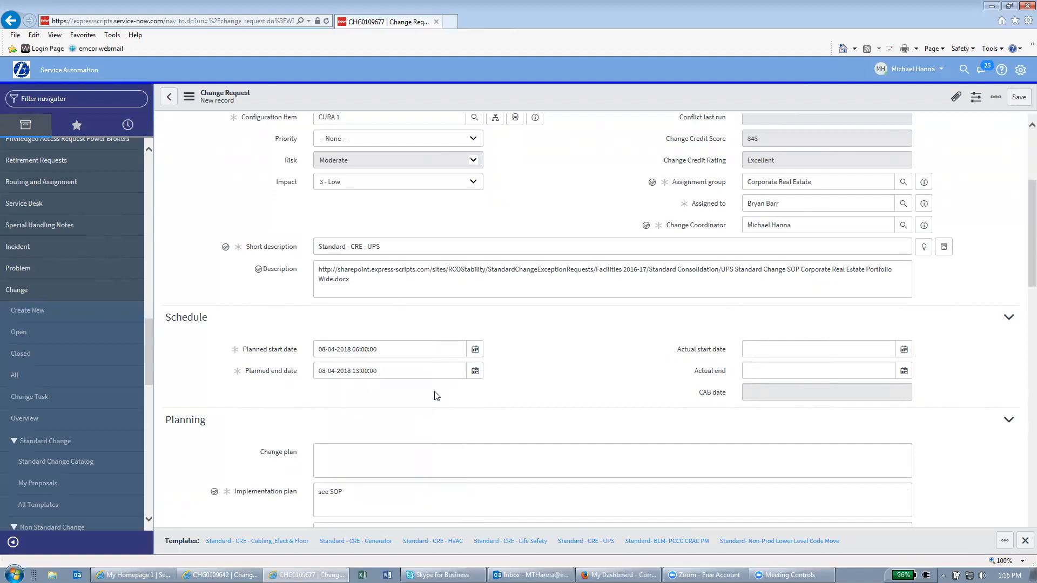
Search for and add the suggested user as Technical Approver
{"action": "scroll", "coordinate": [597, 422], "scroll_direction": "down", "scroll_amount": 2}
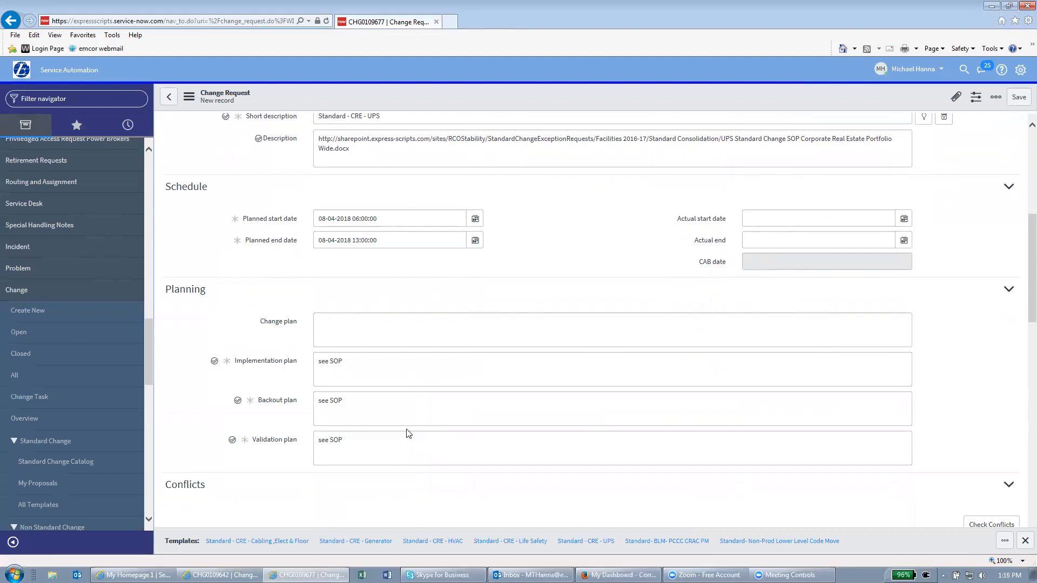
{"action": "scroll", "coordinate": [408, 433], "scroll_direction": "down", "scroll_amount": 5}
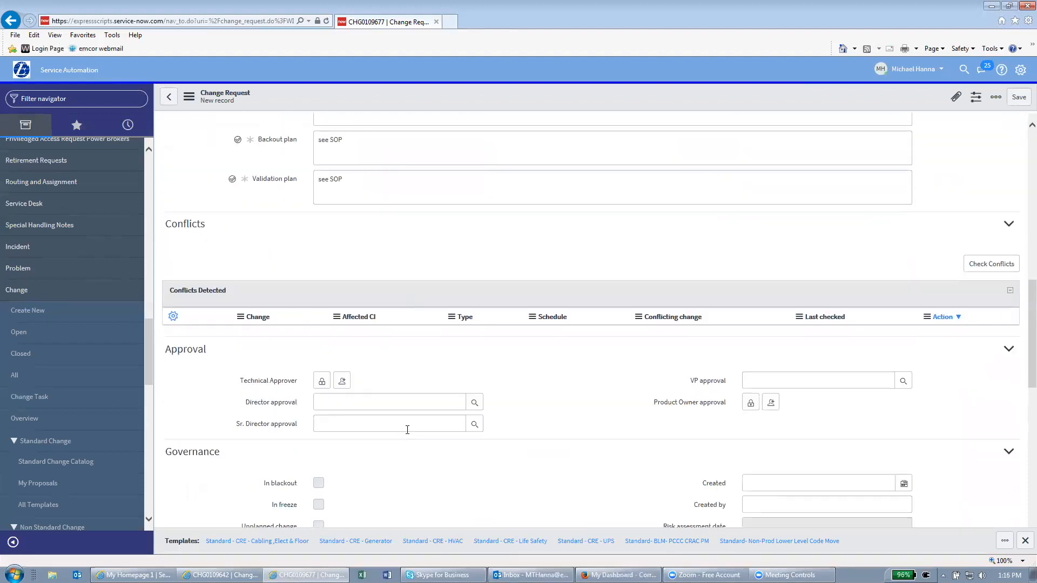
{"action": "scroll", "coordinate": [407, 429], "scroll_direction": "down", "scroll_amount": 1}
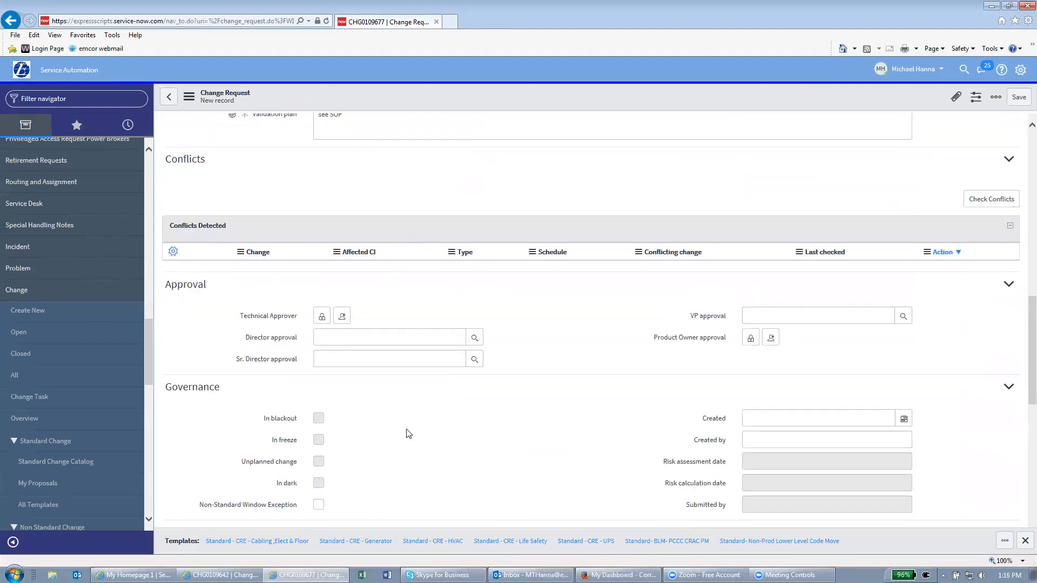
{"action": "left_click", "coordinate": [322, 318]}
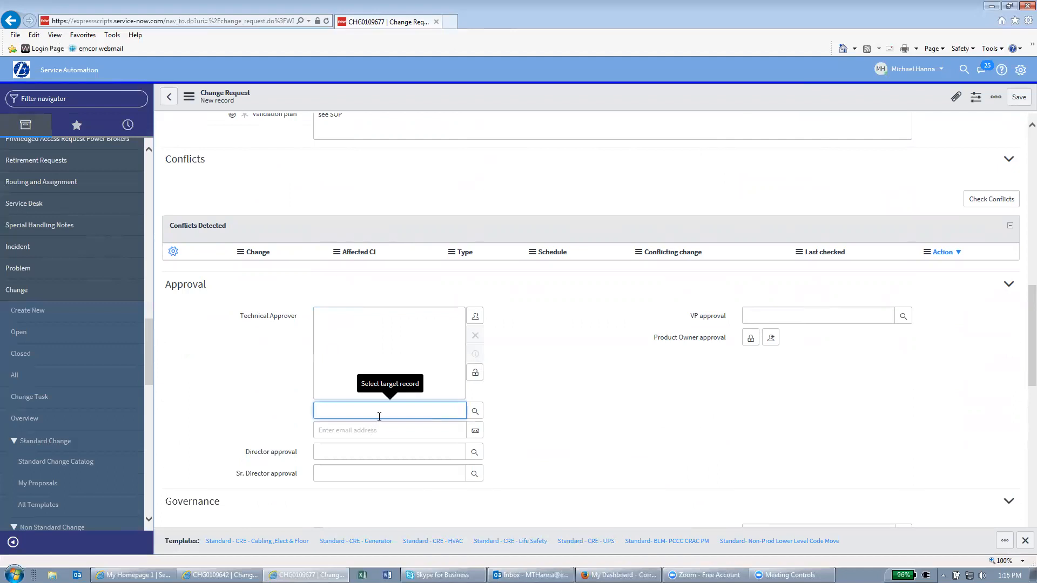
{"action": "left_click", "coordinate": [382, 434]}
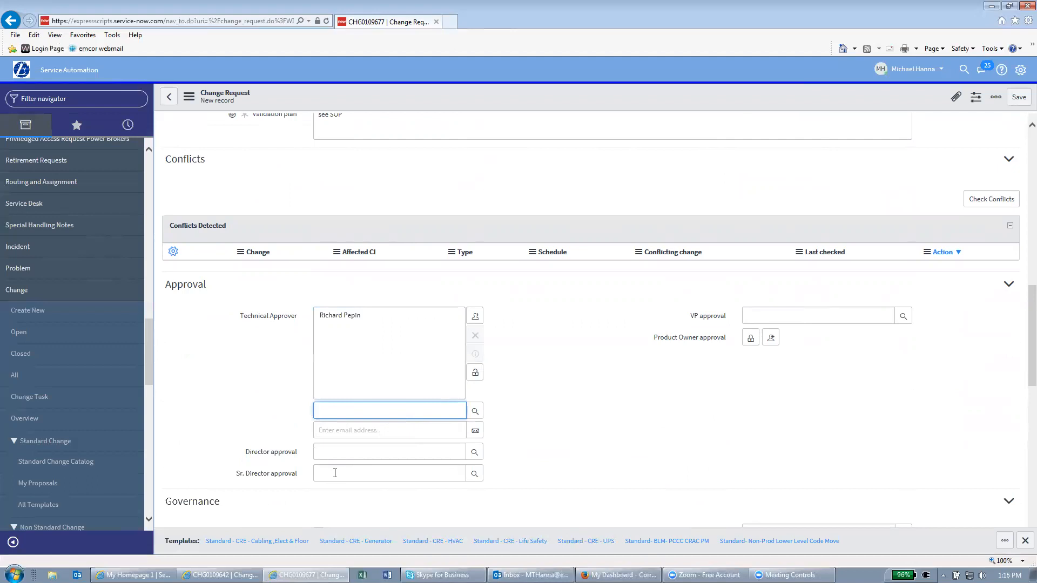
Tick Non-Standard Window Exception and minimize Internet Explorer
{"action": "left_click", "coordinate": [204, 449]}
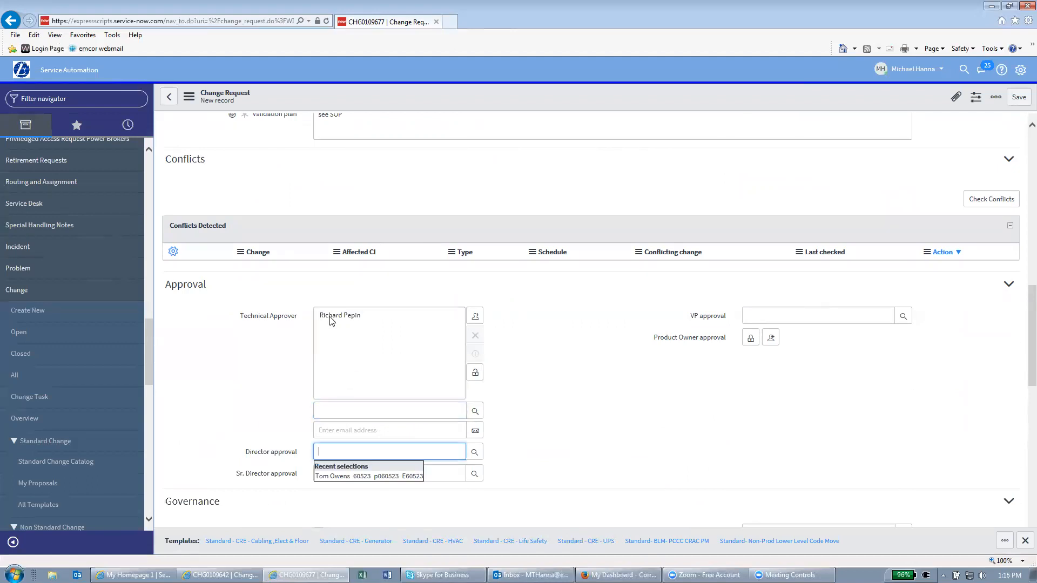
{"action": "left_click", "coordinate": [249, 341]}
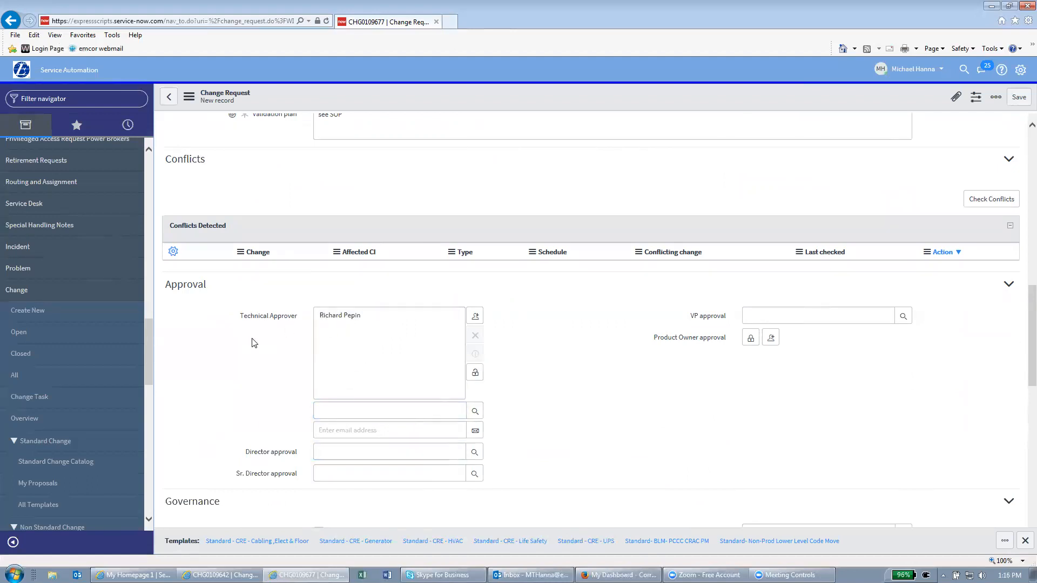
{"action": "scroll", "coordinate": [251, 342], "scroll_direction": "down", "scroll_amount": 5}
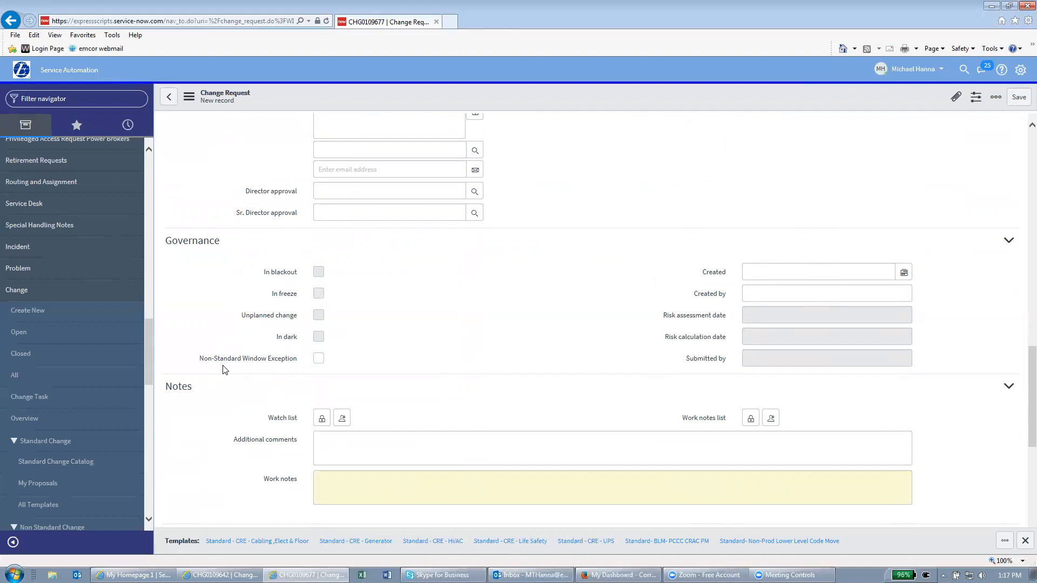
{"action": "left_click", "coordinate": [319, 360]}
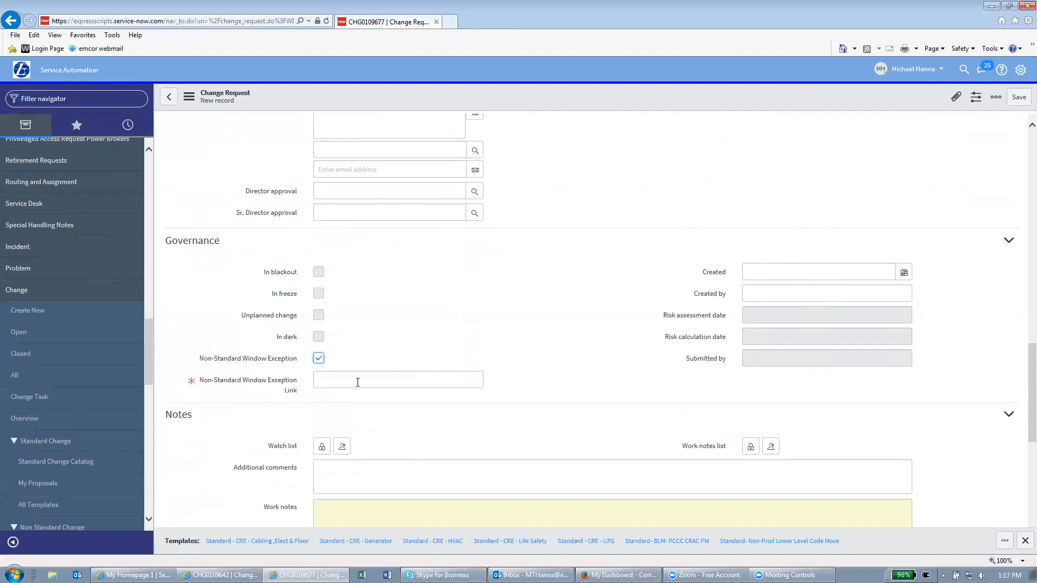
{"action": "left_click", "coordinate": [992, 6]}
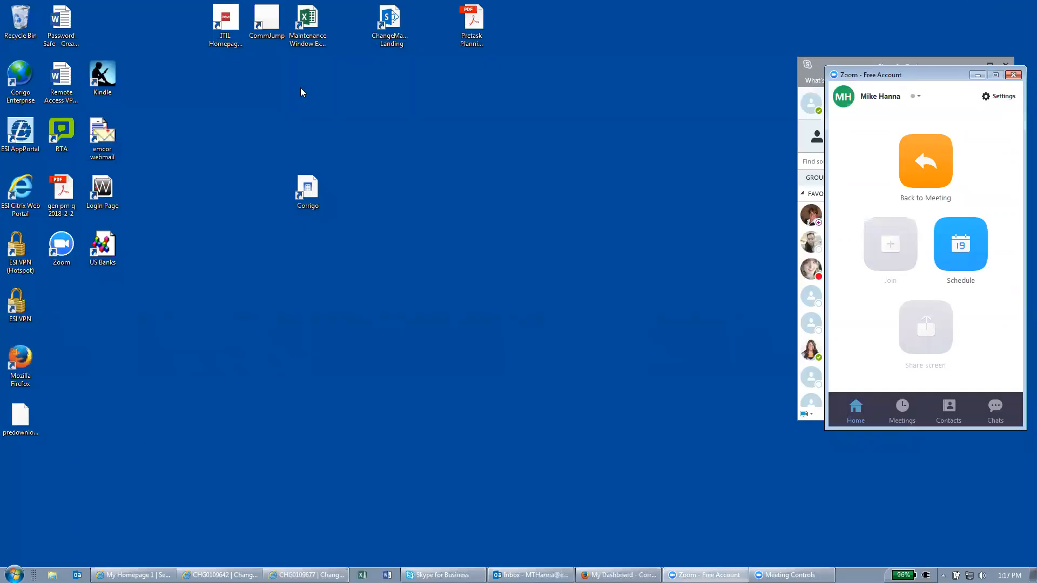
Open the Maintenance Window Exception workbook from the desktop and copy its web address
{"action": "double_click", "coordinate": [308, 22]}
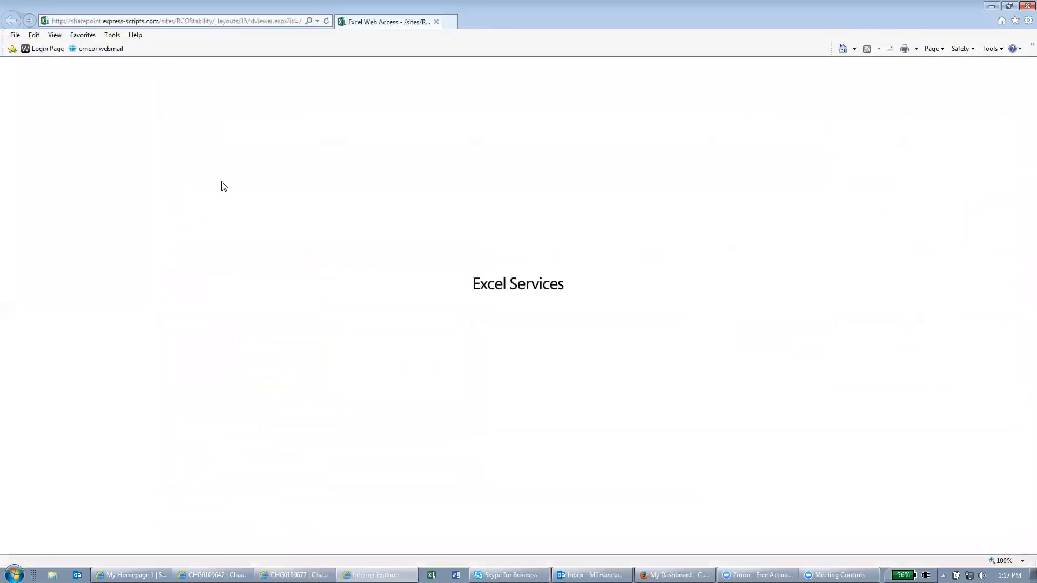
{"action": "left_click", "coordinate": [171, 20]}
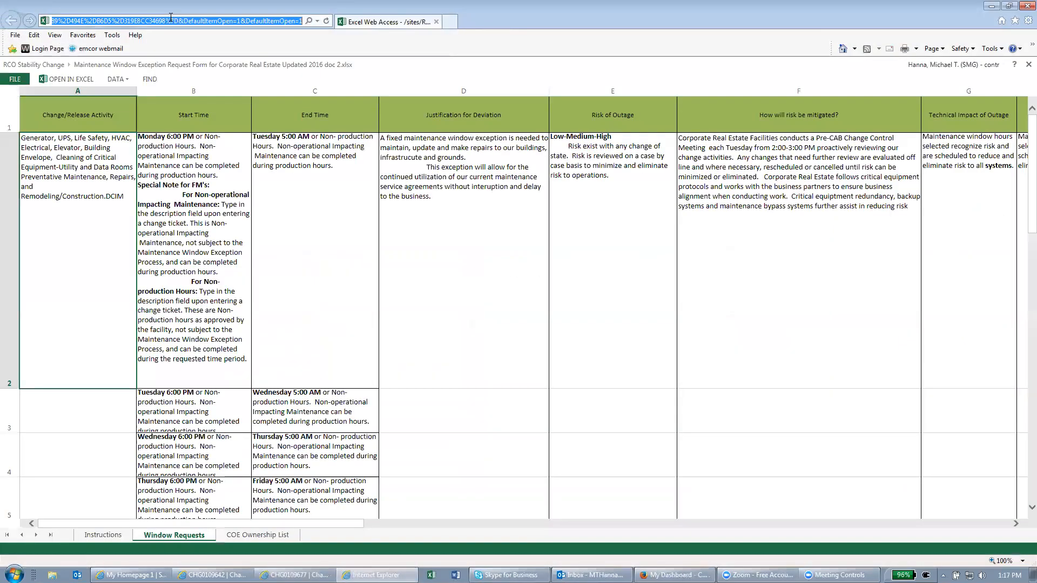
{"action": "right_click", "coordinate": [172, 21]}
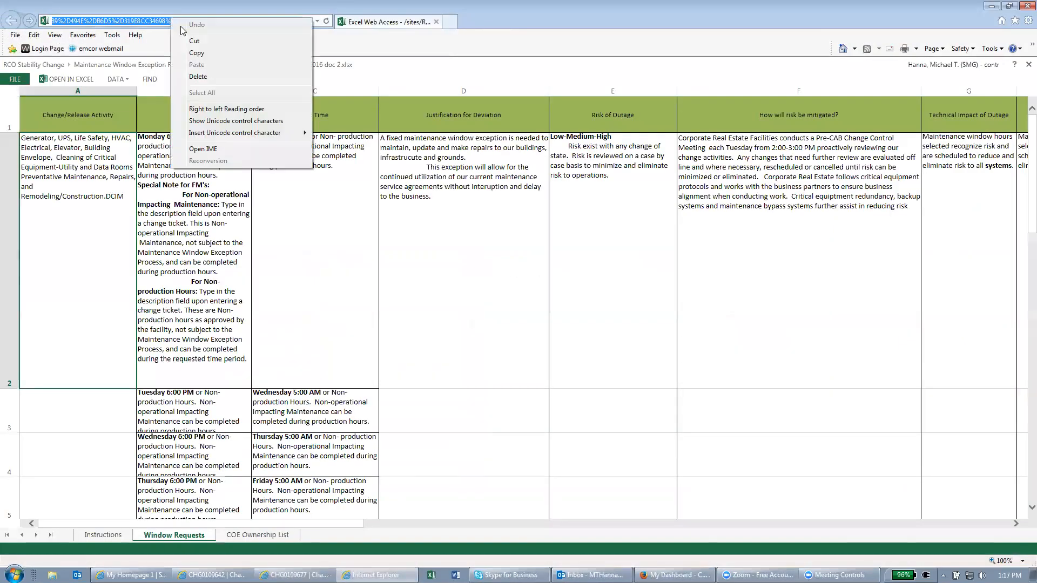
{"action": "left_click", "coordinate": [199, 53]}
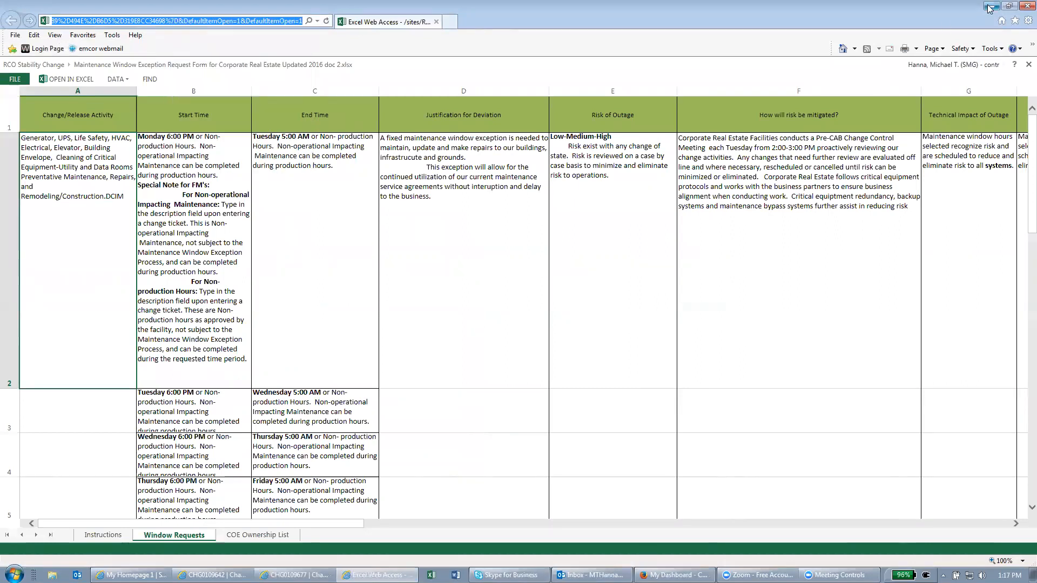
{"action": "left_click", "coordinate": [989, 7]}
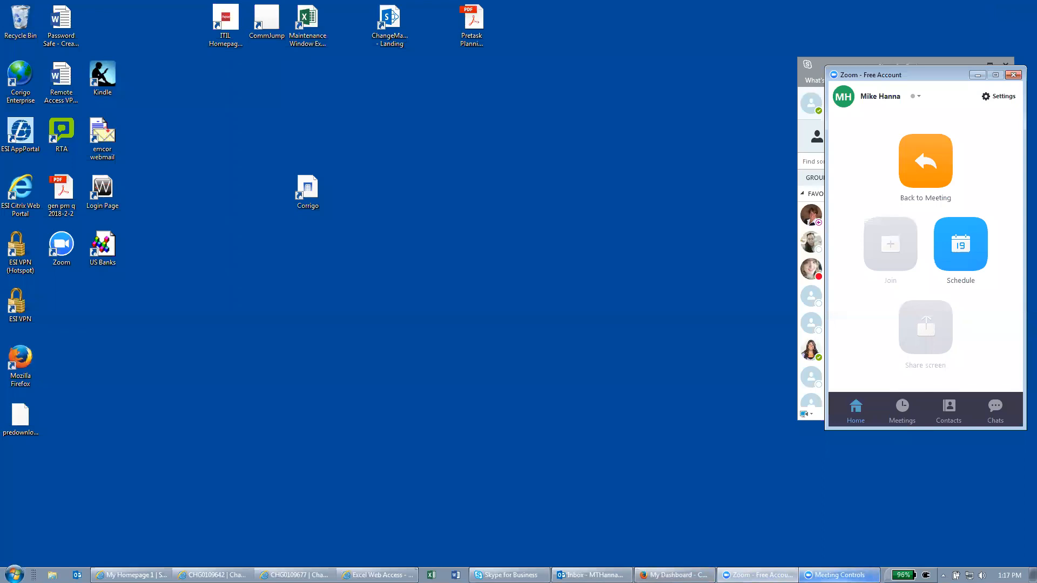
{"action": "mouse_move", "coordinate": [377, 576]}
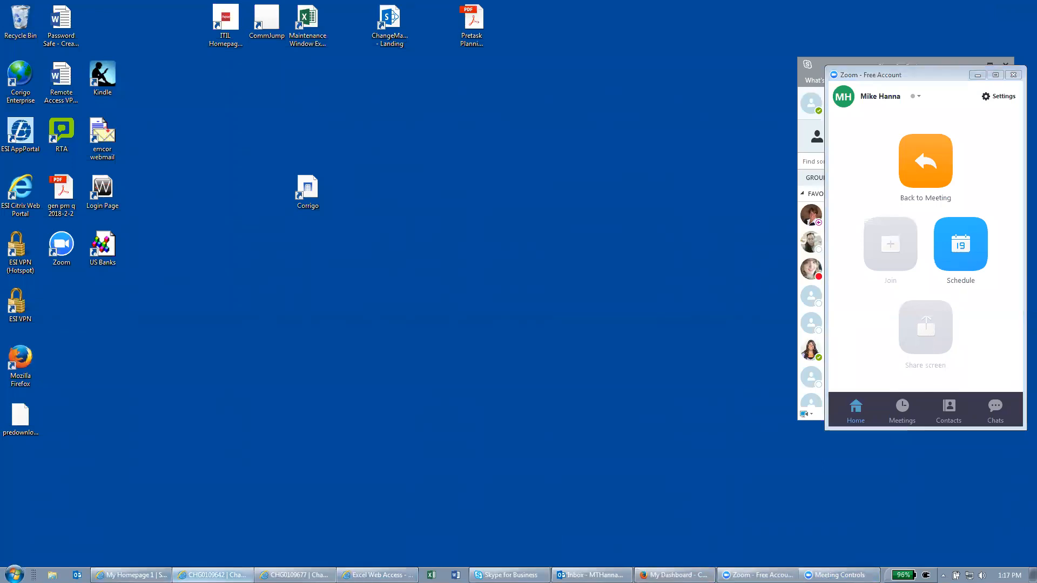
{"action": "left_click", "coordinate": [214, 575]}
Close the Standard - CRE - Generator change request window, choosing to leave the page
{"action": "right_click", "coordinate": [335, 317]}
{"action": "left_click", "coordinate": [247, 348]}
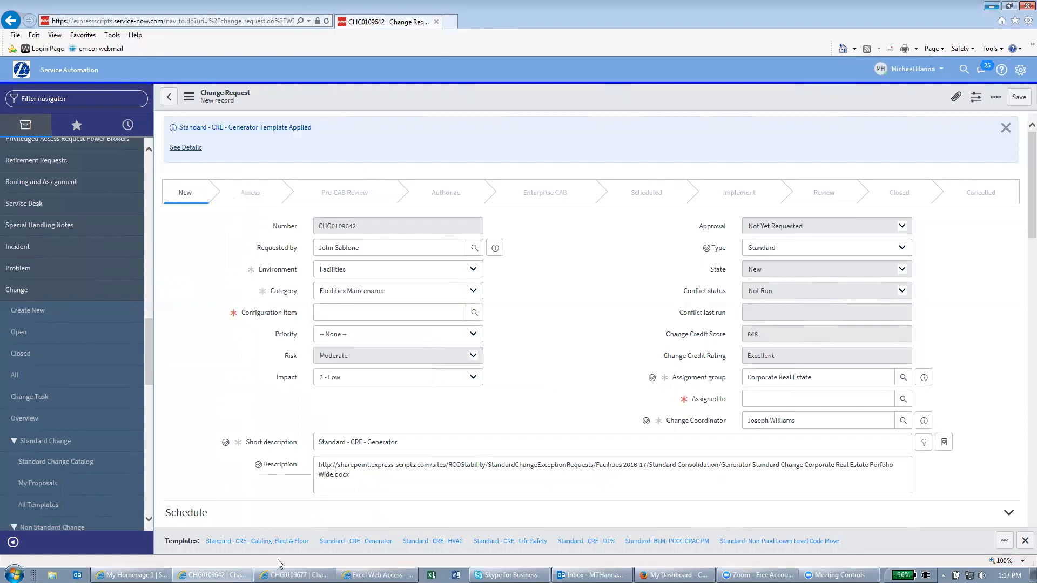
{"action": "scroll", "coordinate": [298, 402], "scroll_direction": "down", "scroll_amount": 3}
{"action": "scroll", "coordinate": [300, 400], "scroll_direction": "up", "scroll_amount": 3}
{"action": "left_click", "coordinate": [1013, 5]}
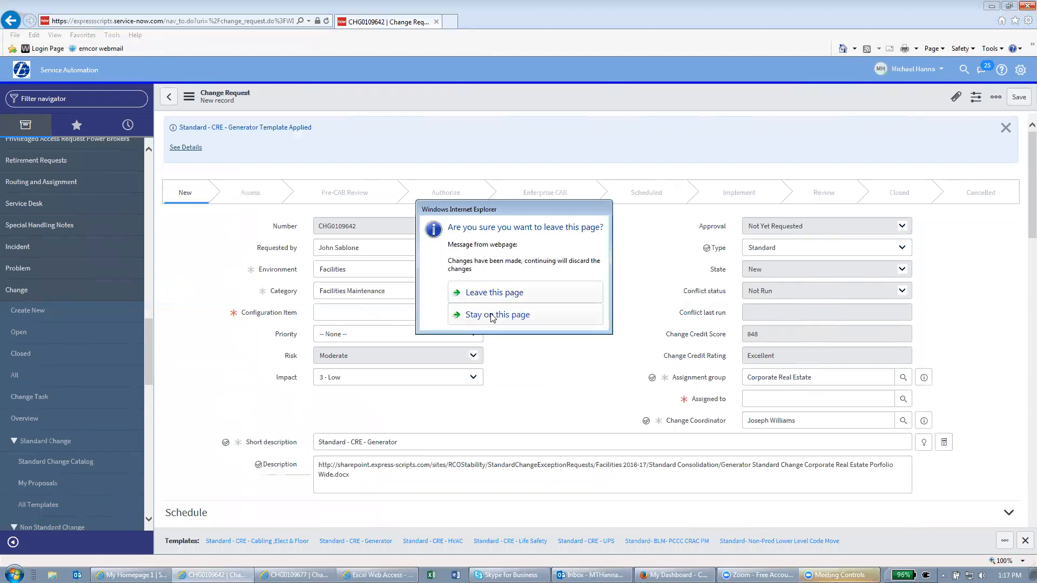
{"action": "left_click", "coordinate": [493, 298]}
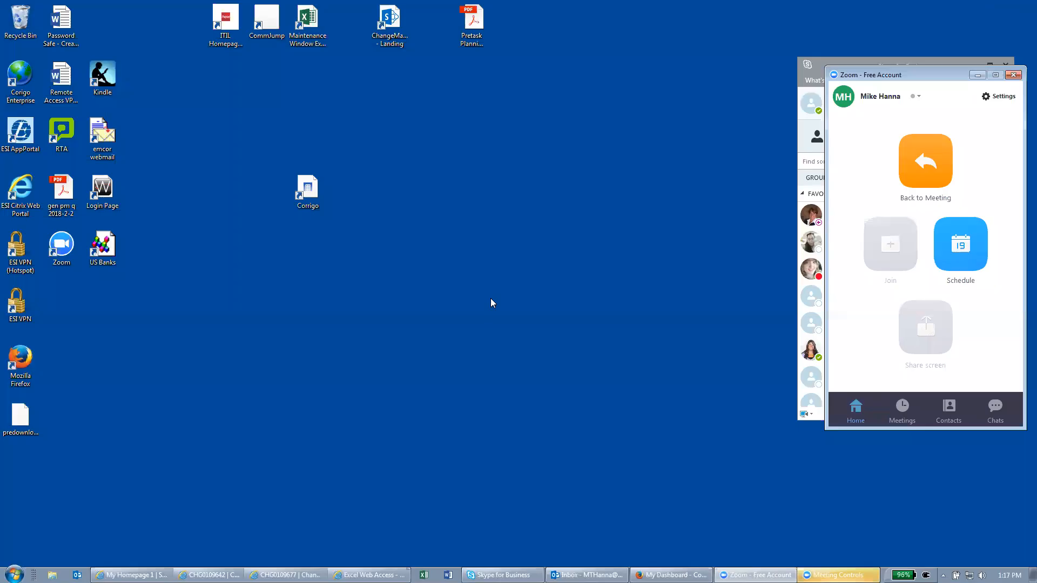
Paste the copied workbook address into CHG0109677's Non-Standard Window Exception Link field
{"action": "left_click", "coordinate": [216, 575]}
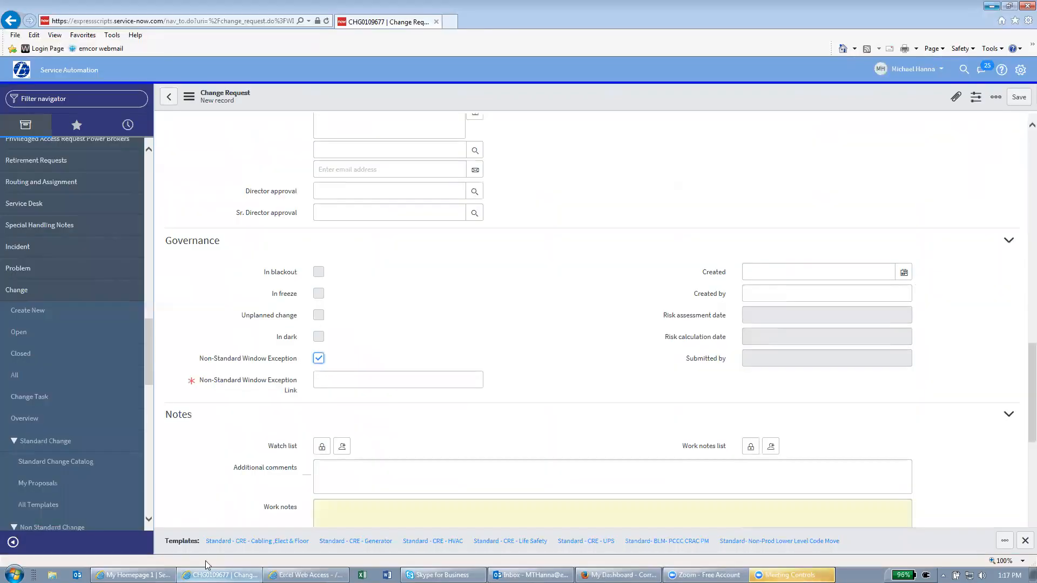
{"action": "left_click", "coordinate": [342, 382]}
{"action": "right_click", "coordinate": [342, 383]}
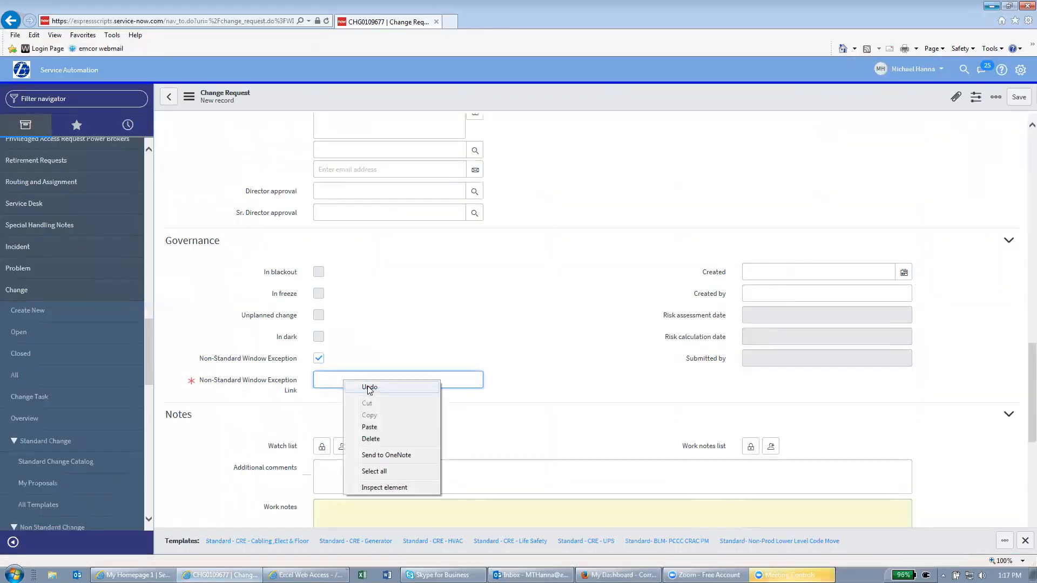
{"action": "left_click", "coordinate": [365, 429]}
{"action": "left_click", "coordinate": [391, 417]}
{"action": "scroll", "coordinate": [387, 416], "scroll_direction": "down", "scroll_amount": 1}
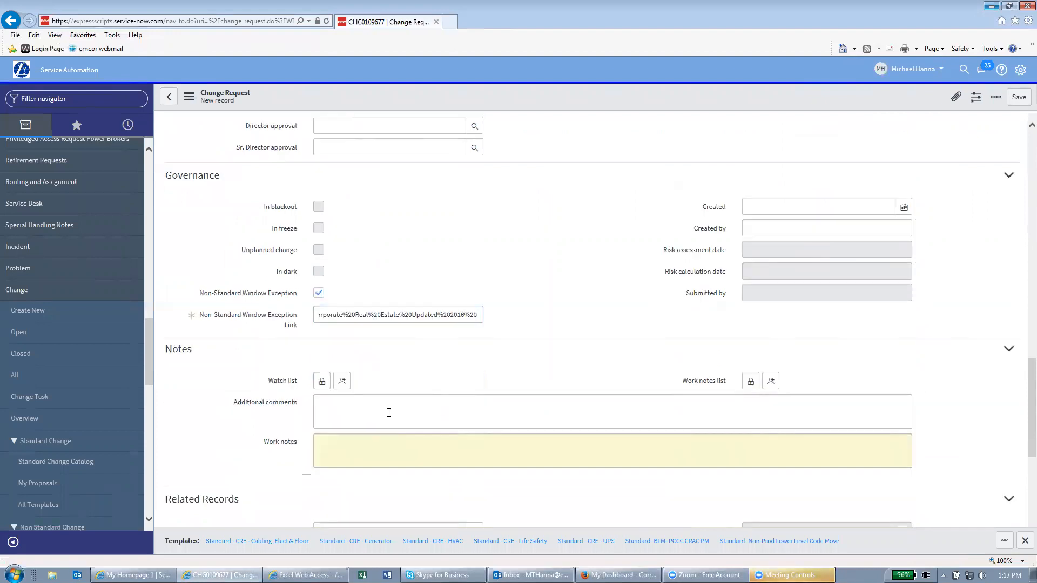
{"action": "scroll", "coordinate": [389, 412], "scroll_direction": "down", "scroll_amount": 4}
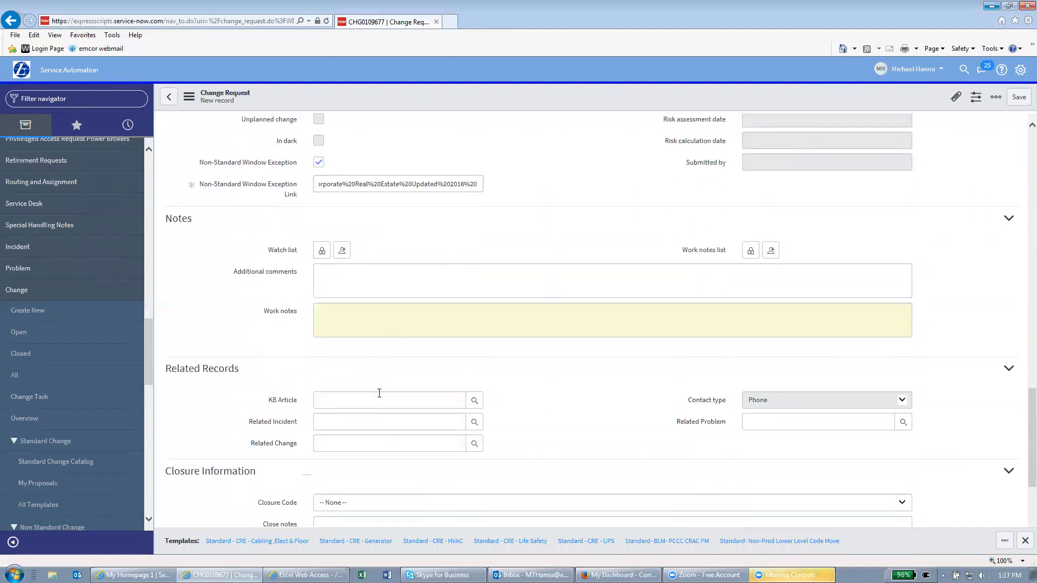
{"action": "scroll", "coordinate": [380, 393], "scroll_direction": "down", "scroll_amount": 1}
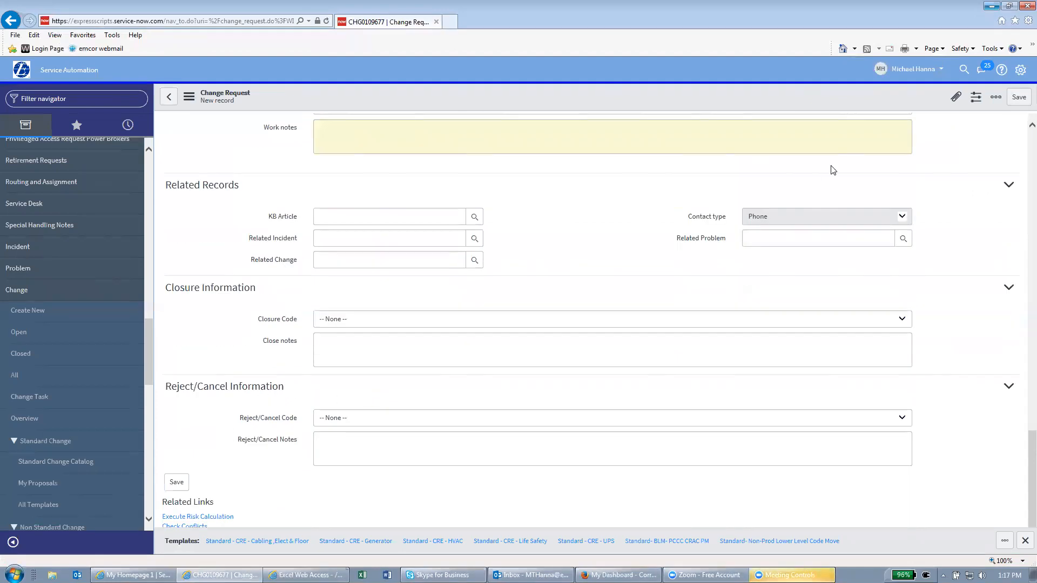
{"action": "scroll", "coordinate": [831, 168], "scroll_direction": "up", "scroll_amount": 6}
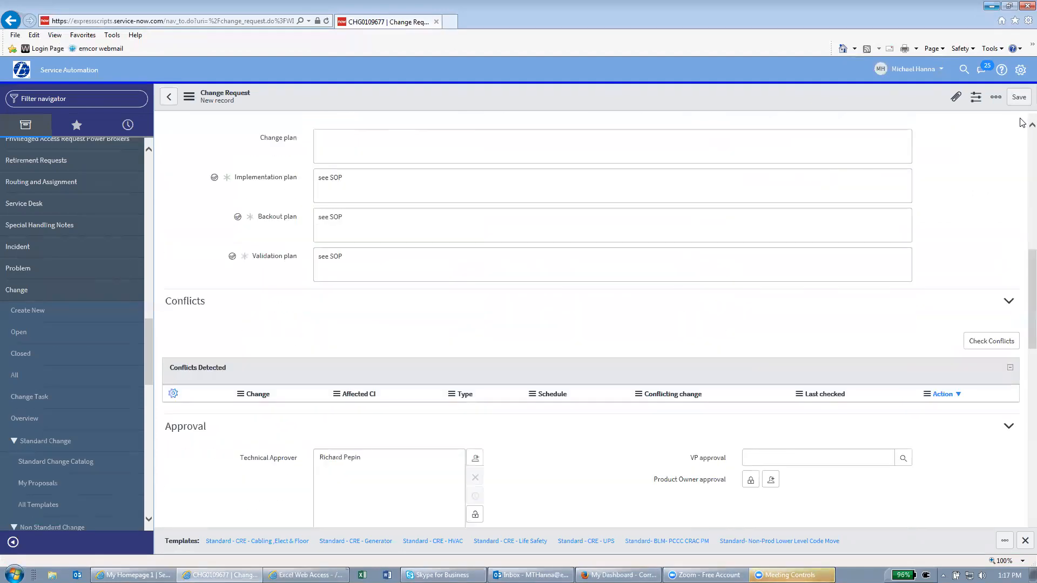
Save CHG0109677 and drag it into the navigator Favorites as Standard - CRE - UPS
{"action": "left_click", "coordinate": [1018, 97]}
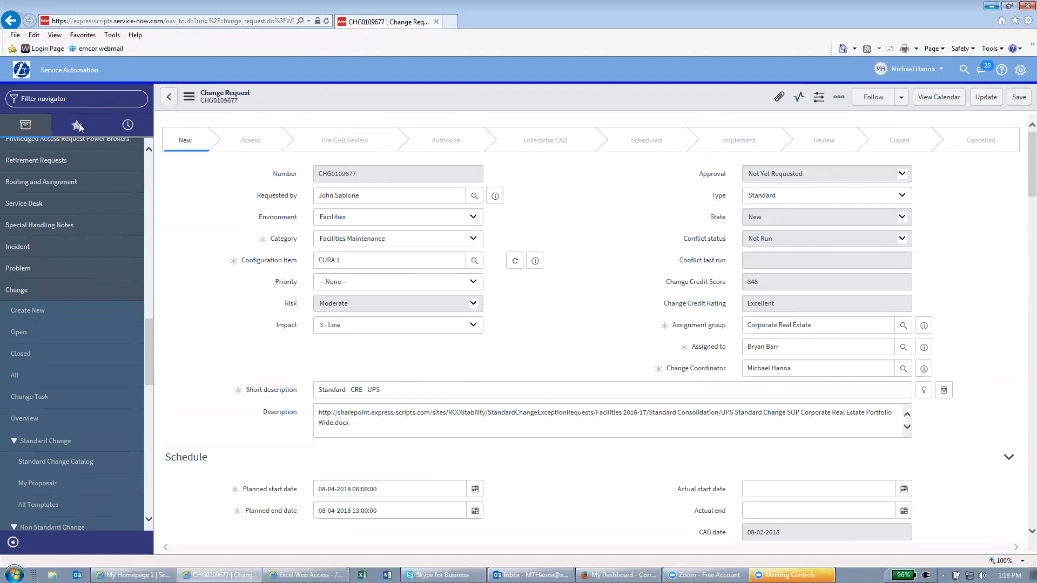
{"action": "left_click", "coordinate": [80, 127]}
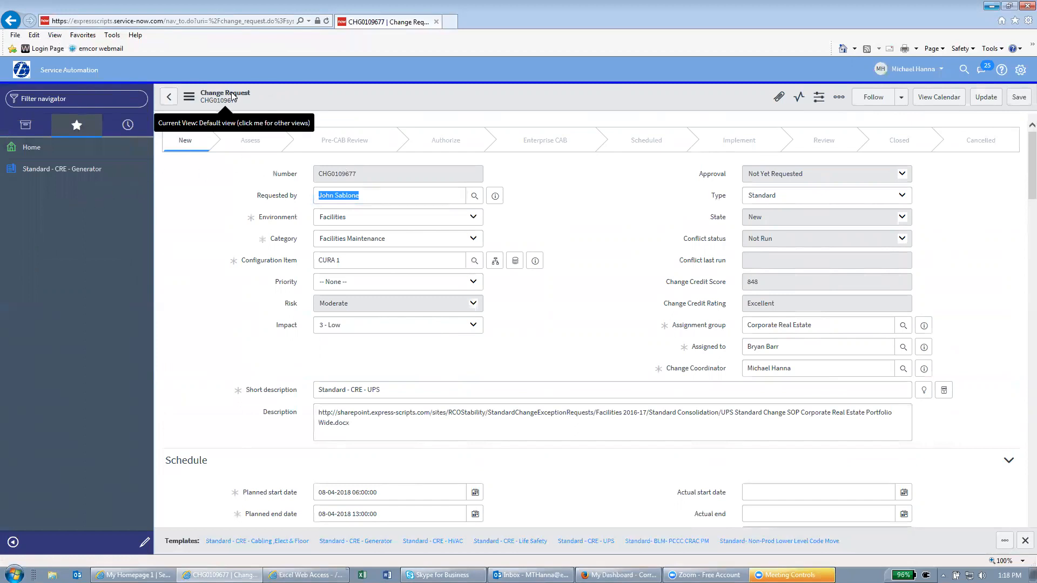
{"action": "left_click_drag", "start_coordinate": [338, 195], "coordinate": [100, 211]}
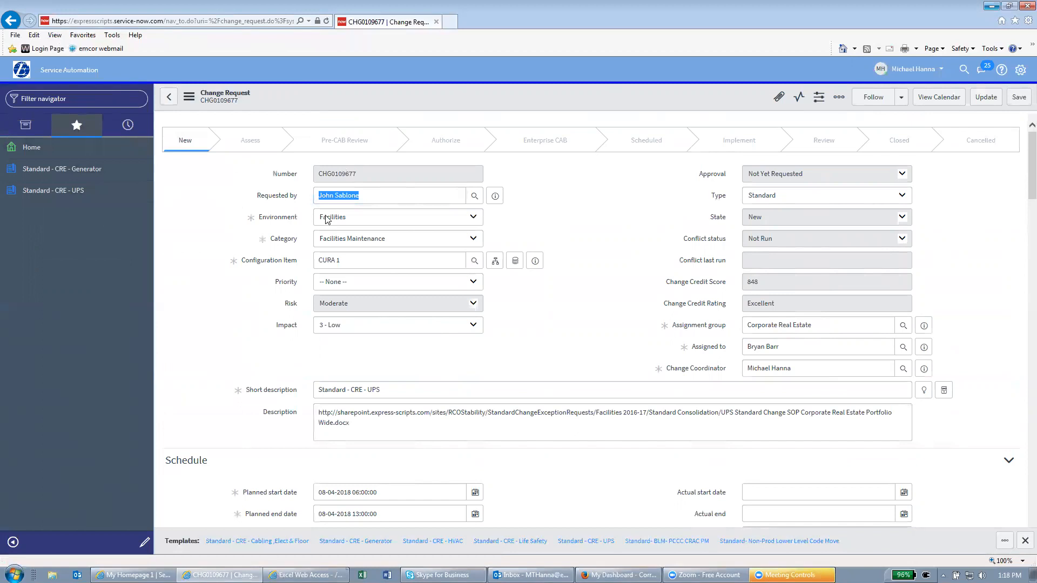
Scroll down to Related Links and run Check Conflicts on CHG0109677
{"action": "scroll", "coordinate": [285, 271], "scroll_direction": "down", "scroll_amount": 15}
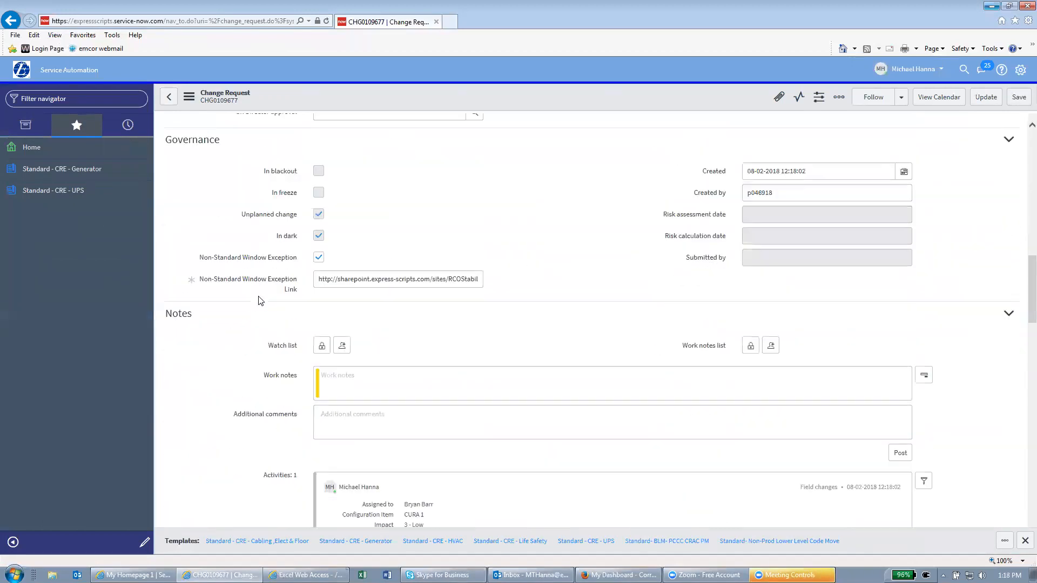
{"action": "scroll", "coordinate": [264, 302], "scroll_direction": "down", "scroll_amount": 10}
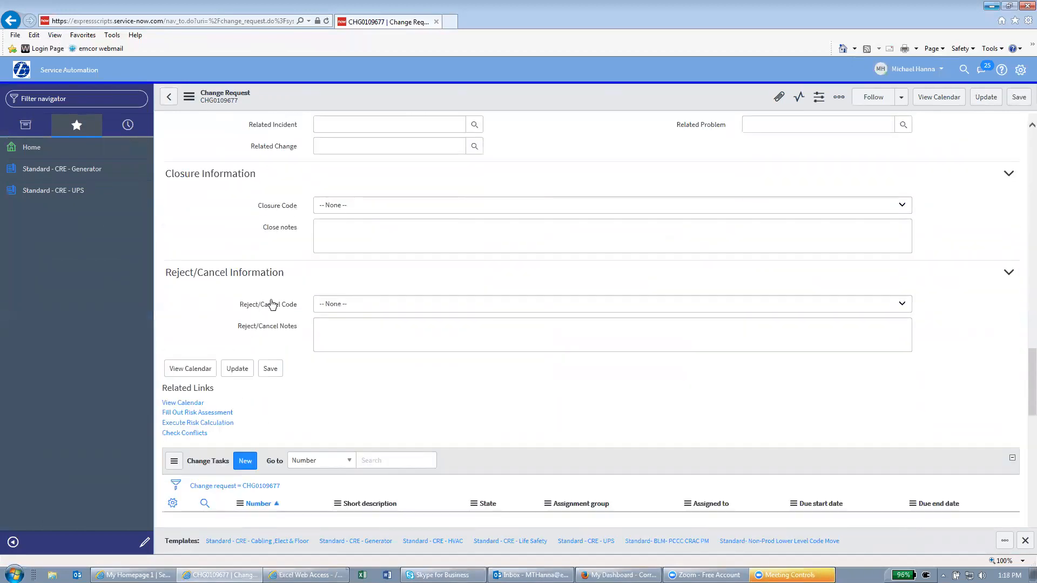
{"action": "scroll", "coordinate": [271, 305], "scroll_direction": "down", "scroll_amount": 1}
{"action": "scroll", "coordinate": [200, 297], "scroll_direction": "down", "scroll_amount": 1}
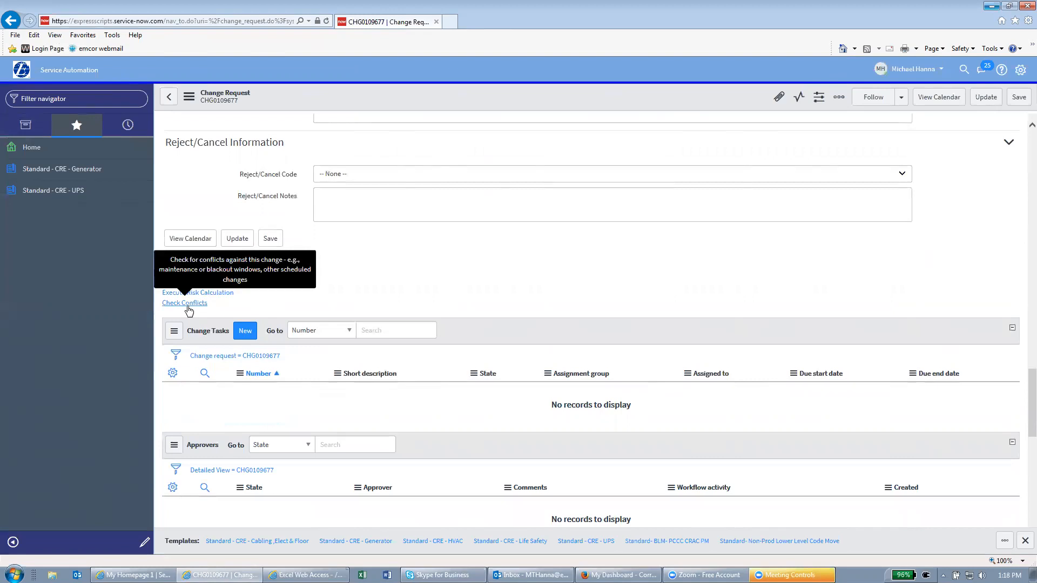
{"action": "left_click", "coordinate": [188, 307]}
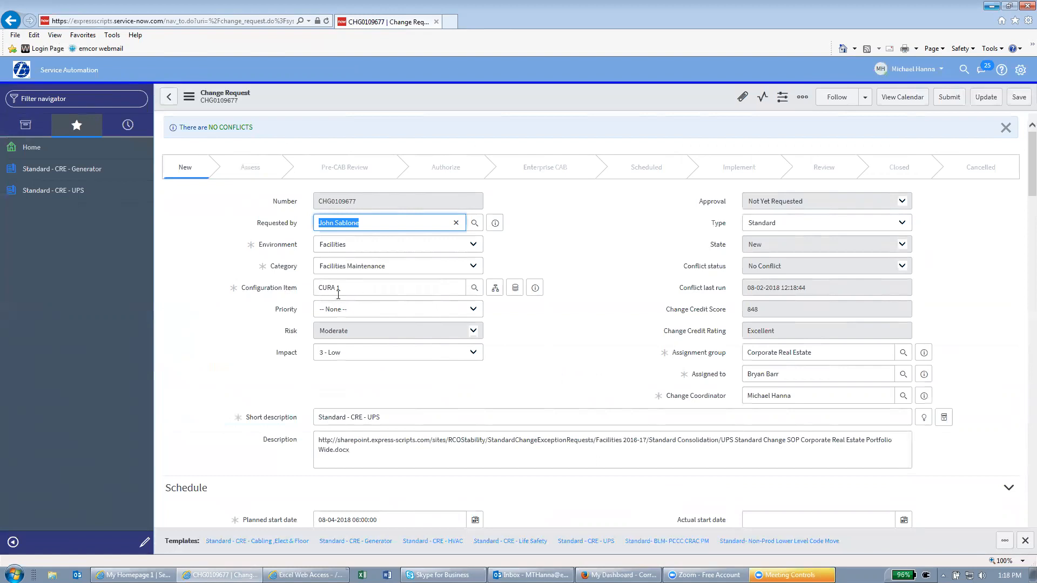
Review the Conflicts section, then submit CHG0109677 so it moves to Scheduled
{"action": "scroll", "coordinate": [341, 301], "scroll_direction": "down", "scroll_amount": 5}
{"action": "scroll", "coordinate": [341, 299], "scroll_direction": "down", "scroll_amount": 5}
{"action": "scroll", "coordinate": [352, 352], "scroll_direction": "down", "scroll_amount": 5}
{"action": "scroll", "coordinate": [352, 353], "scroll_direction": "down", "scroll_amount": 10}
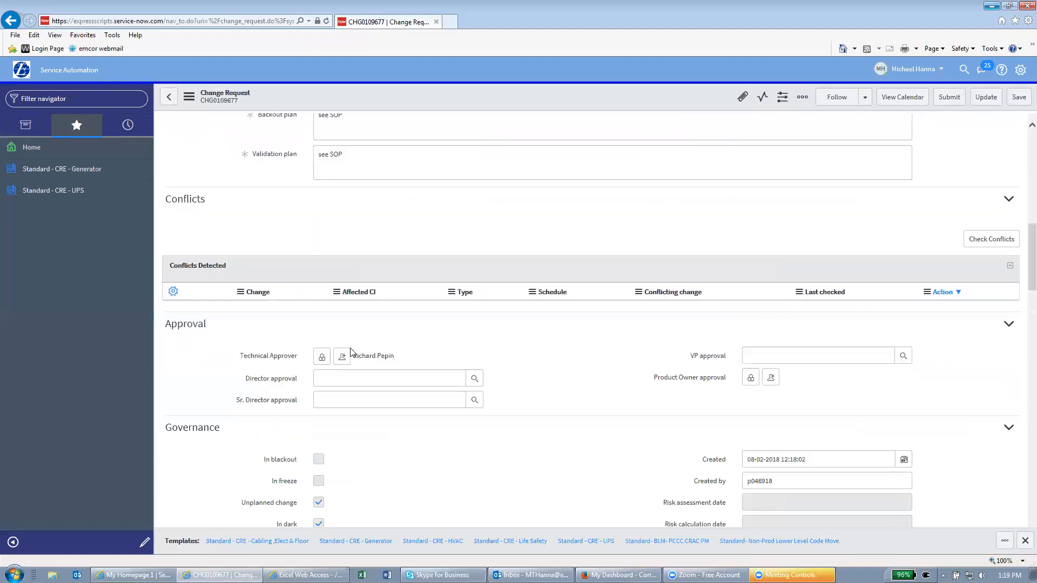
{"action": "scroll", "coordinate": [351, 352], "scroll_direction": "up", "scroll_amount": 5}
{"action": "scroll", "coordinate": [351, 352], "scroll_direction": "up", "scroll_amount": 10}
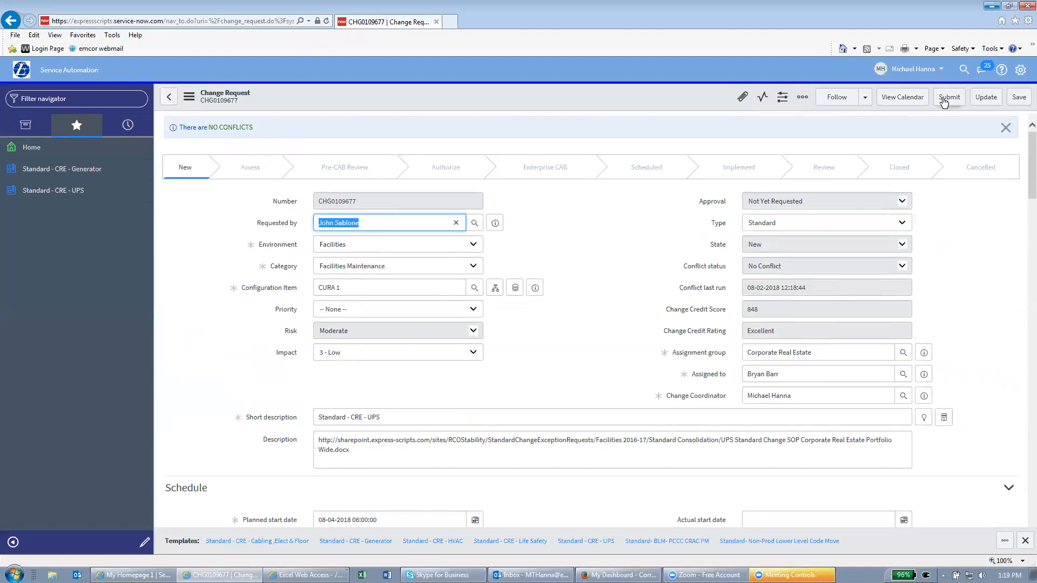
{"action": "left_click", "coordinate": [944, 101]}
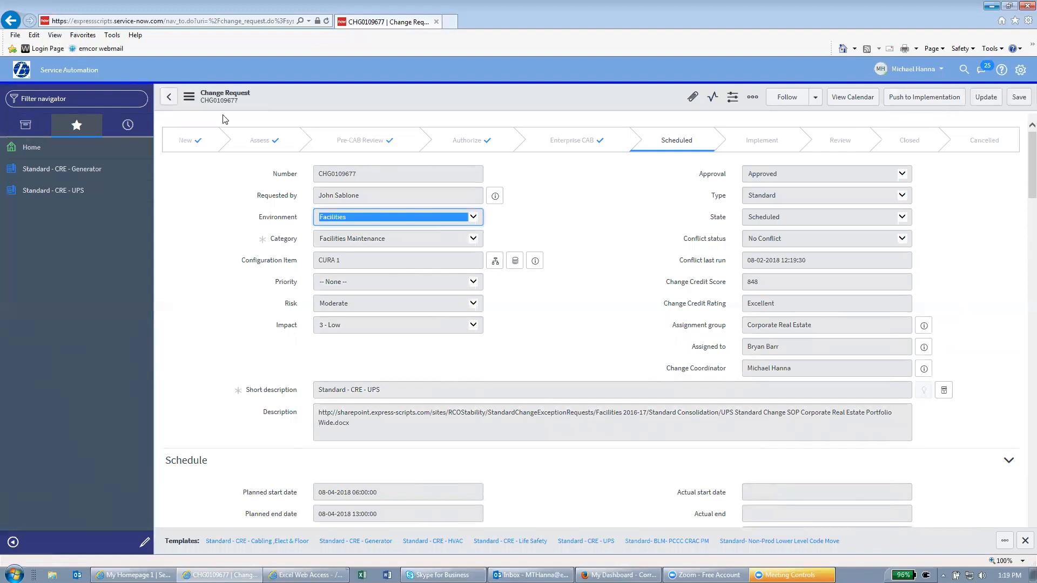
Copy the CHG0109677 web address from the address bar and start a new blank Outlook email
{"action": "left_click", "coordinate": [156, 23]}
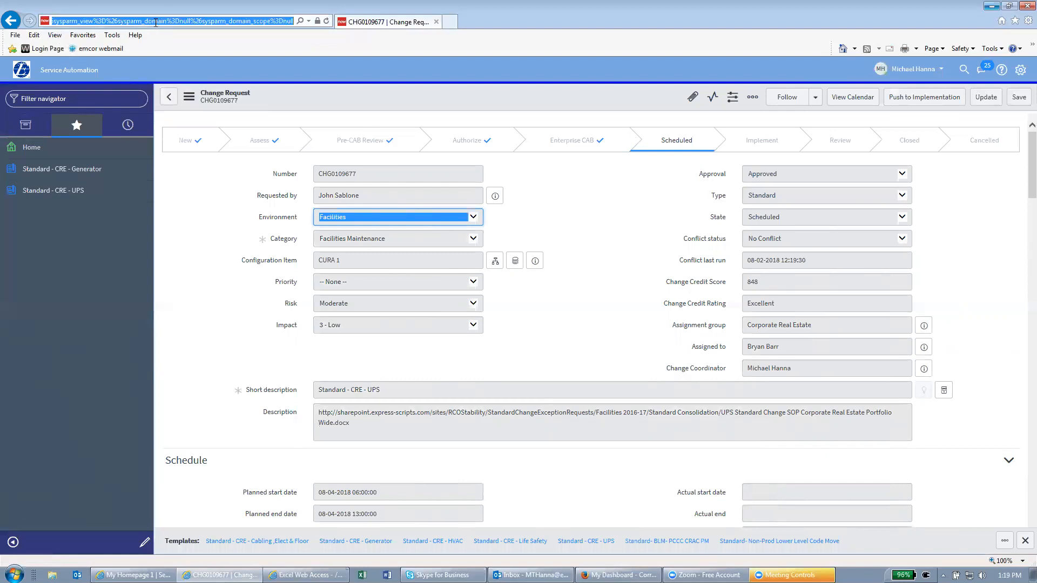
{"action": "right_click", "coordinate": [155, 24]}
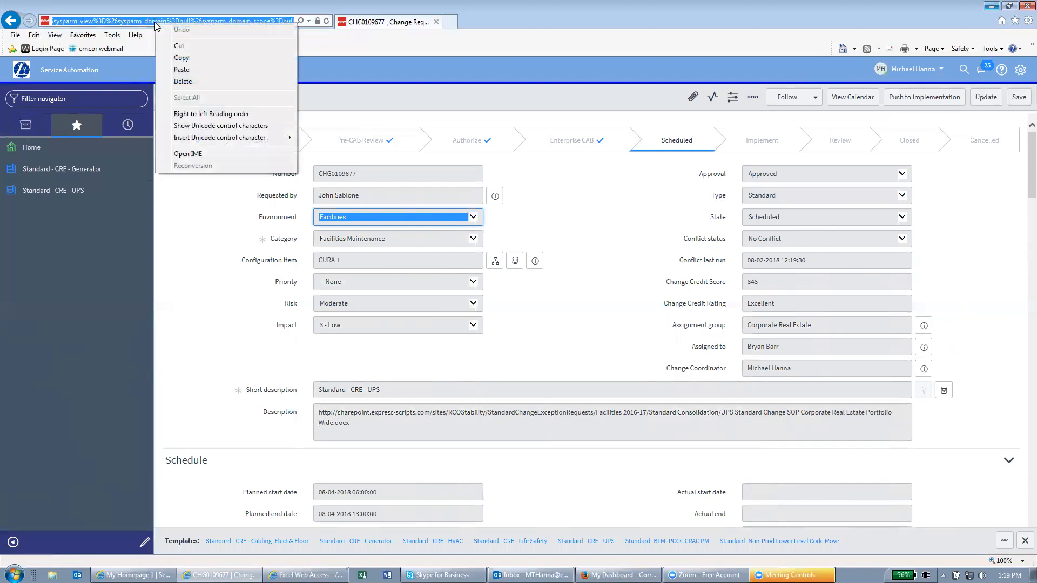
{"action": "left_click", "coordinate": [181, 58]}
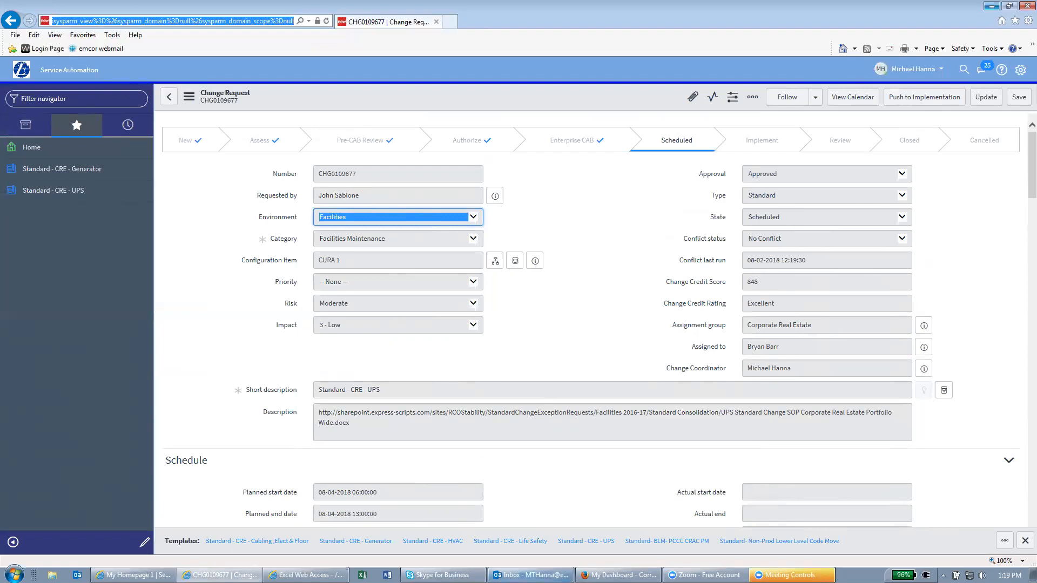
{"action": "left_click", "coordinate": [560, 576]}
{"action": "left_click", "coordinate": [13, 54]}
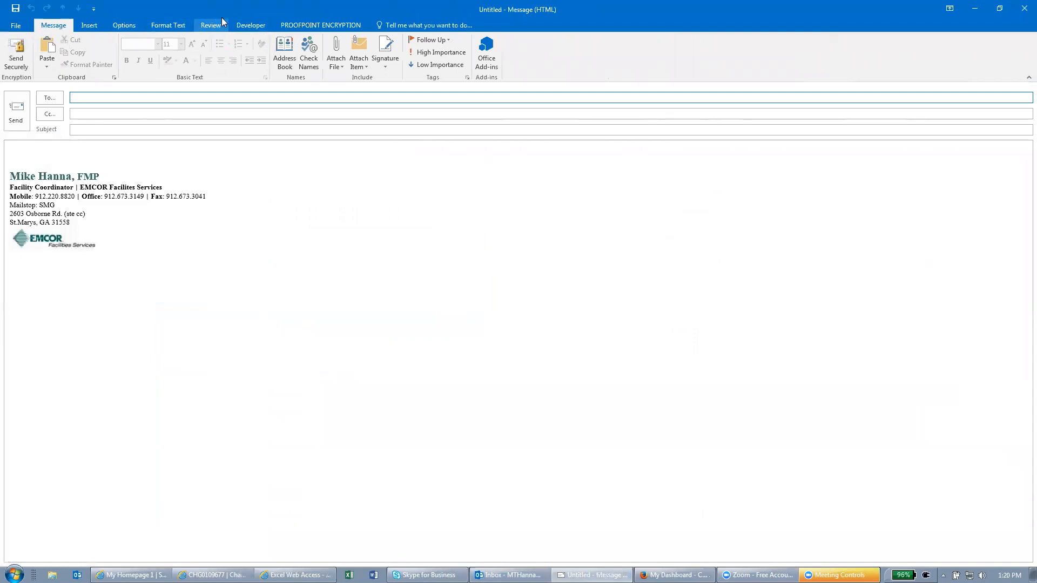
{"action": "left_click", "coordinate": [249, 24]}
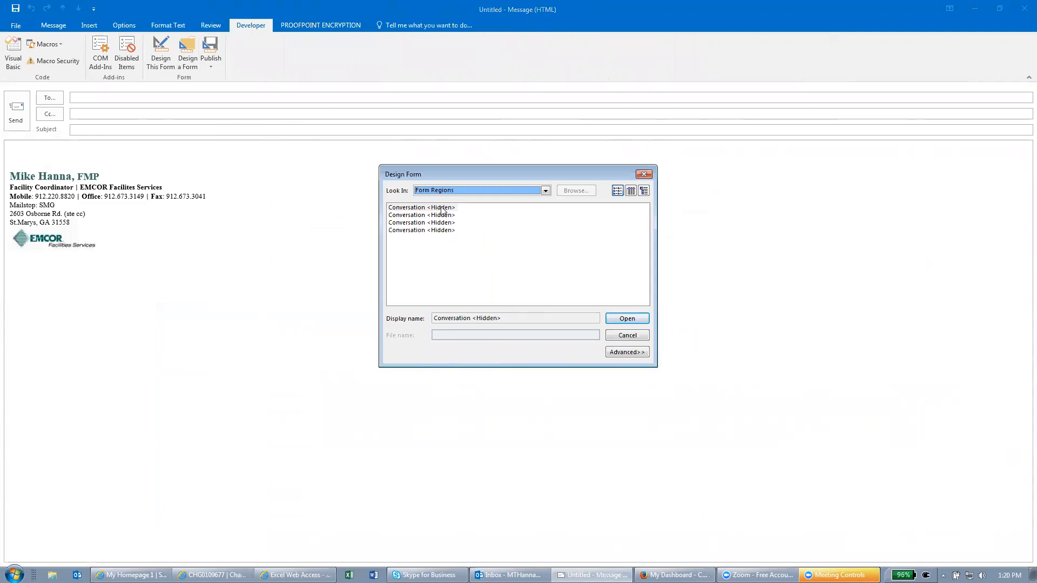
{"action": "left_click", "coordinate": [491, 191]}
{"action": "left_click", "coordinate": [547, 234]}
{"action": "left_click", "coordinate": [546, 234]}
{"action": "left_click", "coordinate": [459, 229]}
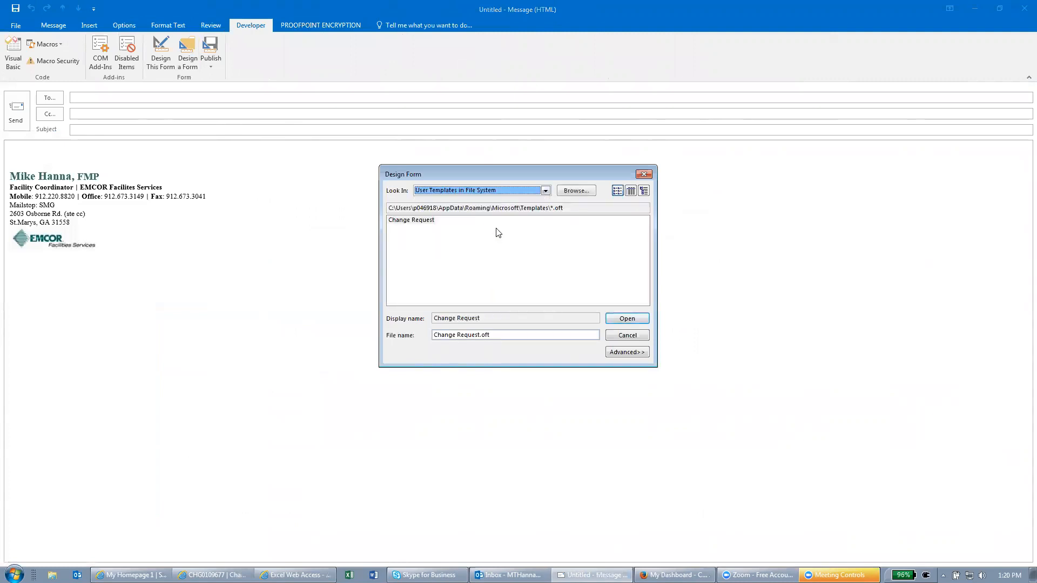
{"action": "double_click", "coordinate": [403, 218]}
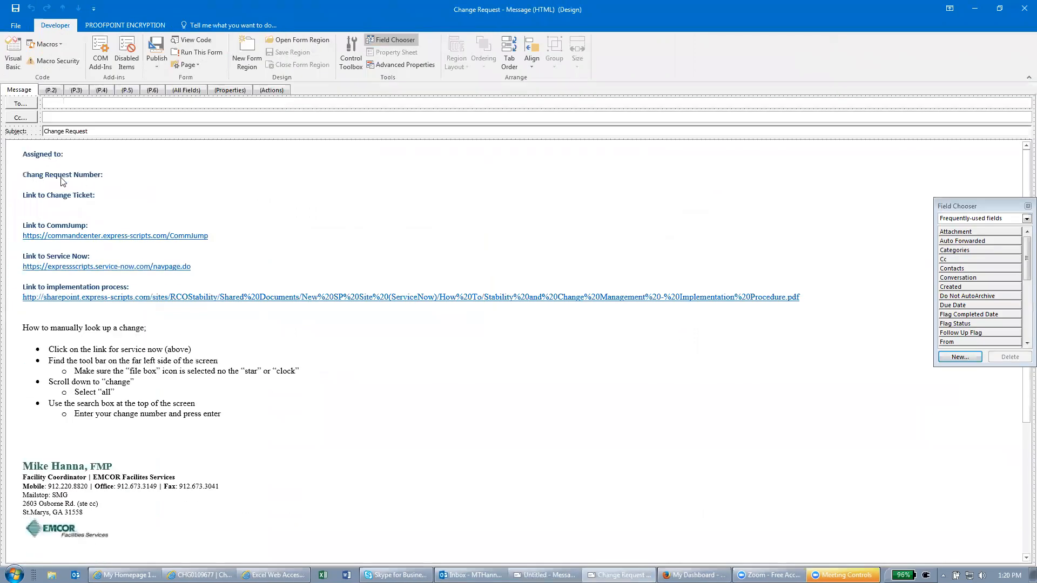
{"action": "right_click", "coordinate": [107, 198]}
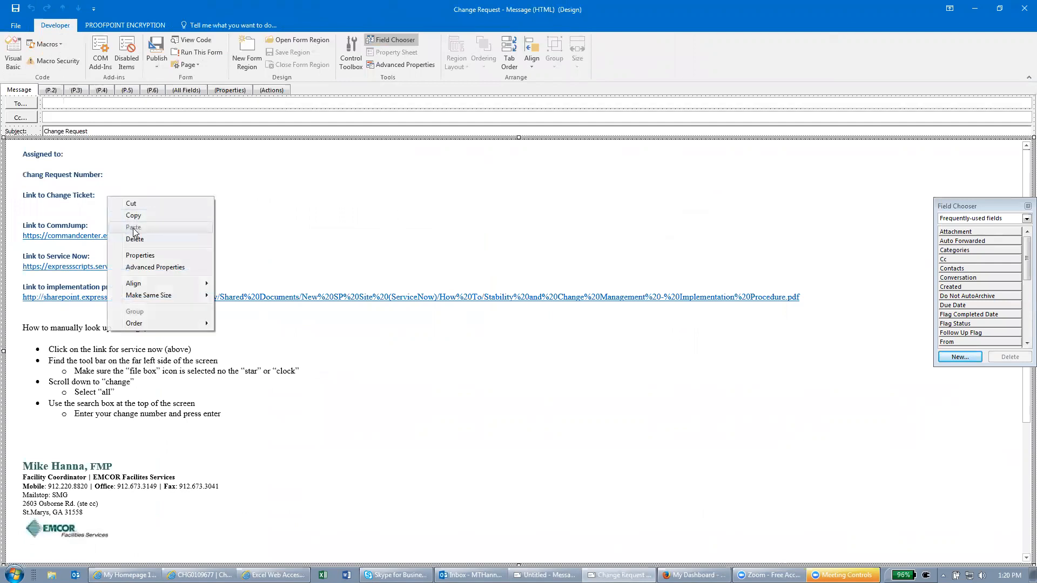
{"action": "left_click", "coordinate": [79, 185]}
{"action": "left_click", "coordinate": [106, 190]}
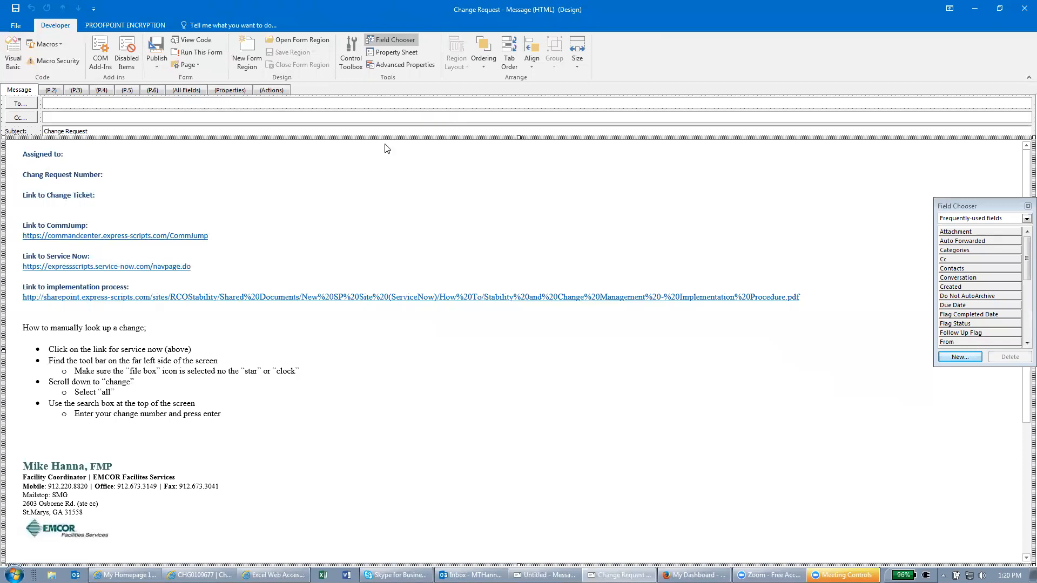
{"action": "left_click", "coordinate": [1022, 8]}
{"action": "left_click", "coordinate": [524, 319]}
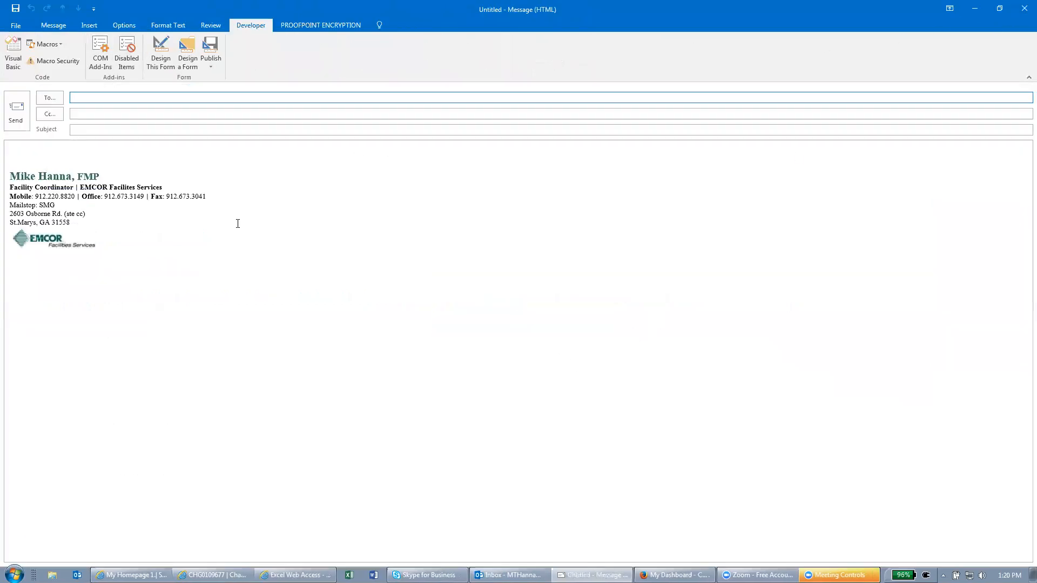
Close the blank draft, start a fresh email and show the Developer tab's form tools
{"action": "left_click", "coordinate": [1023, 8]}
{"action": "left_click", "coordinate": [16, 69]}
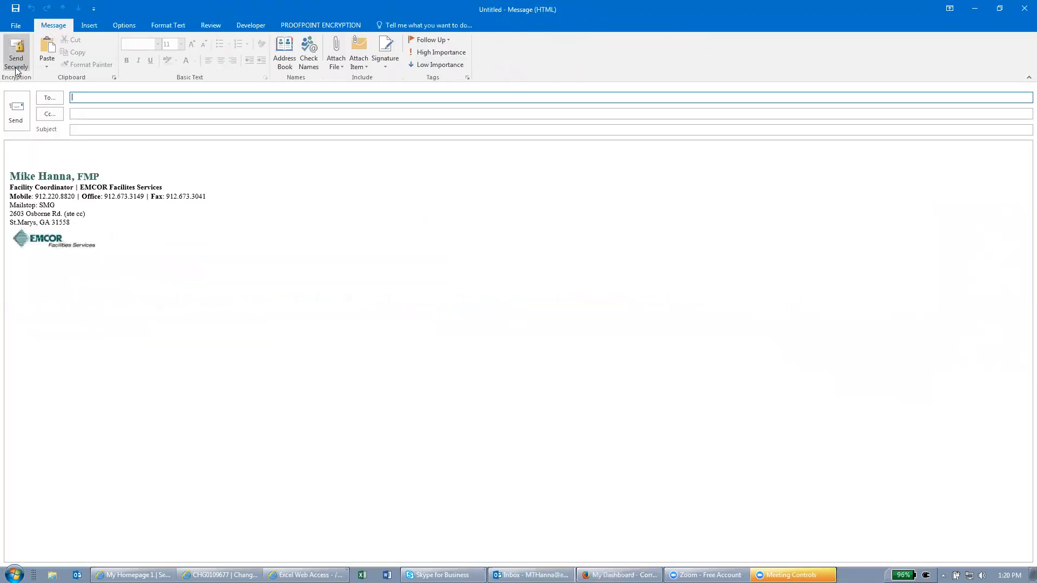
{"action": "left_click", "coordinate": [263, 25]}
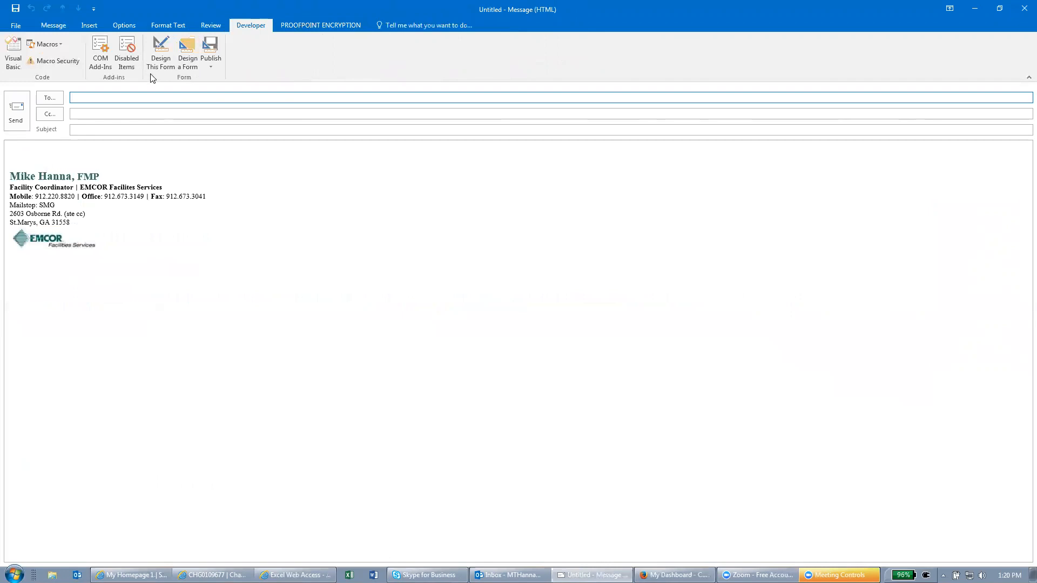
{"action": "left_click", "coordinate": [208, 50]}
Open the new message's form in design mode, then close the design window
{"action": "left_click", "coordinate": [189, 55]}
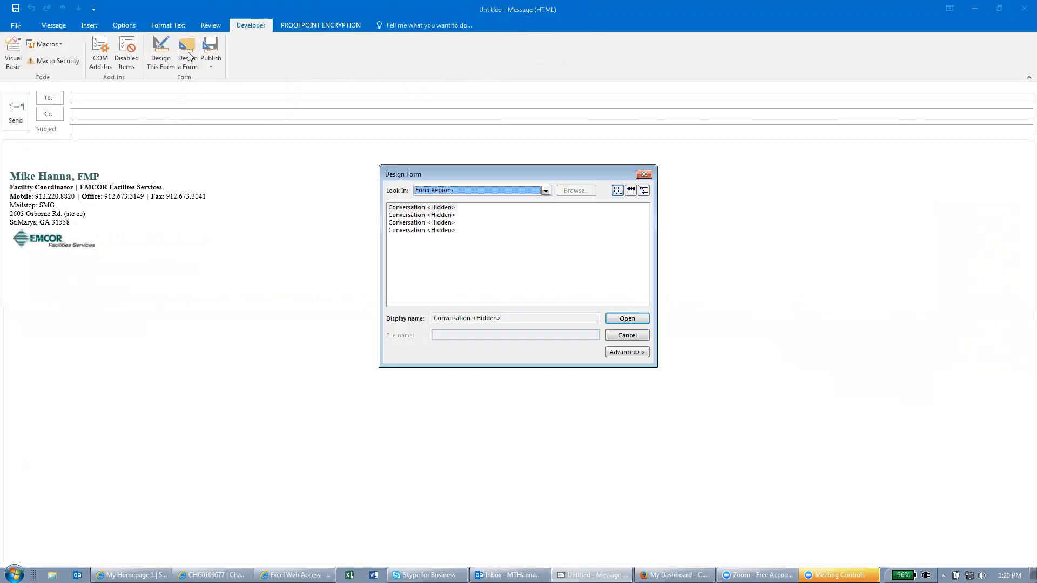
{"action": "left_click", "coordinate": [165, 61]}
{"action": "left_click", "coordinate": [627, 335]}
{"action": "left_click", "coordinate": [162, 54]}
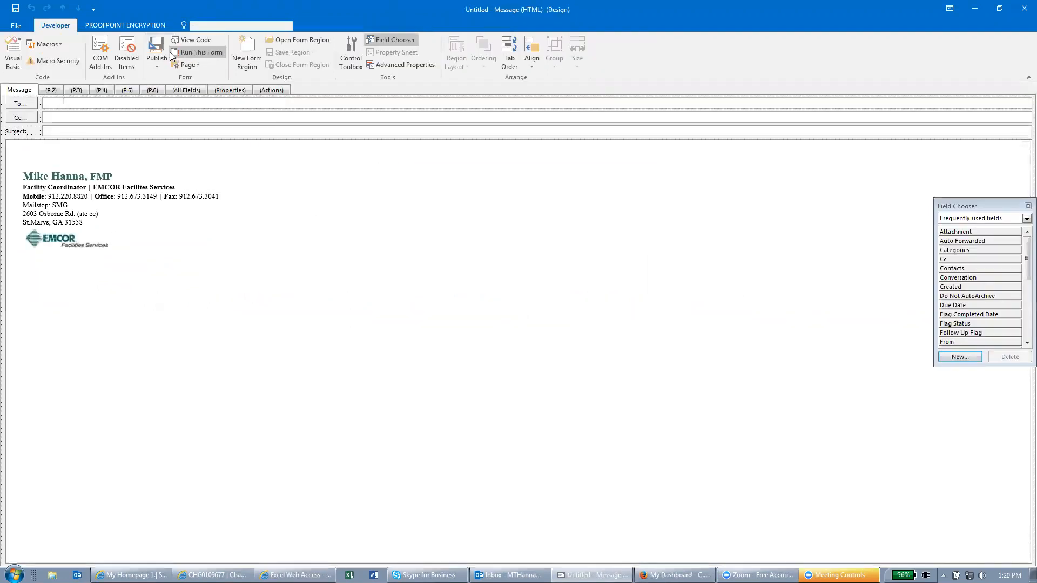
{"action": "left_click", "coordinate": [1024, 8]}
Discard changes and open a new message from the Change Request template in User Templates in File System
{"action": "left_click", "coordinate": [523, 319]}
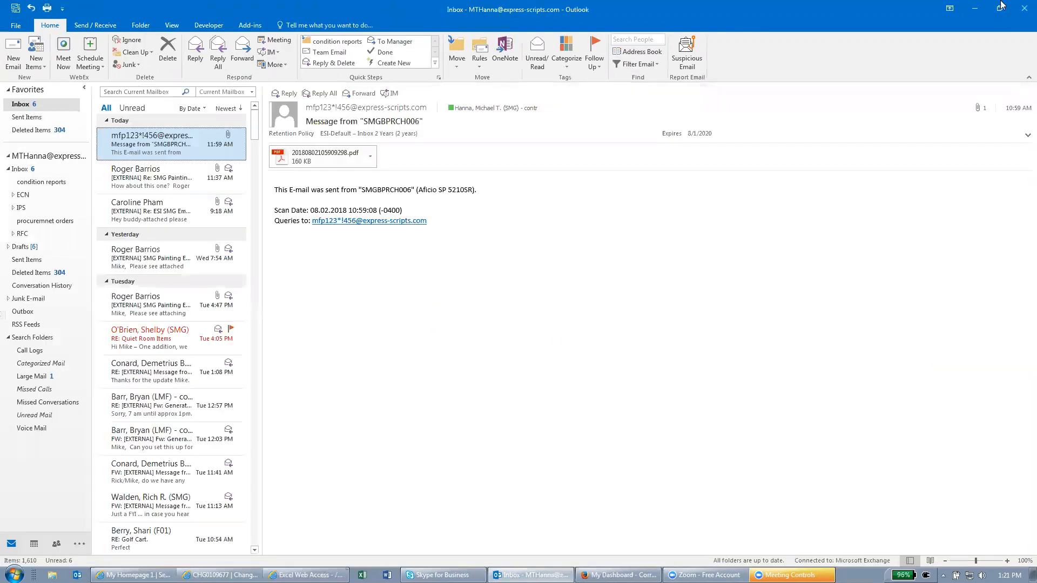
{"action": "left_click", "coordinate": [210, 26]}
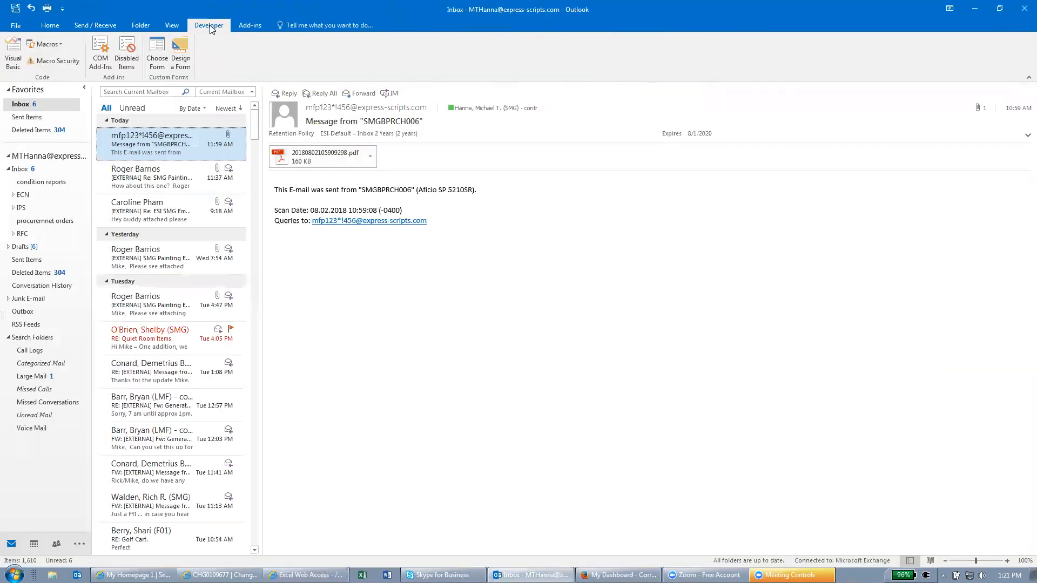
{"action": "left_click", "coordinate": [157, 54]}
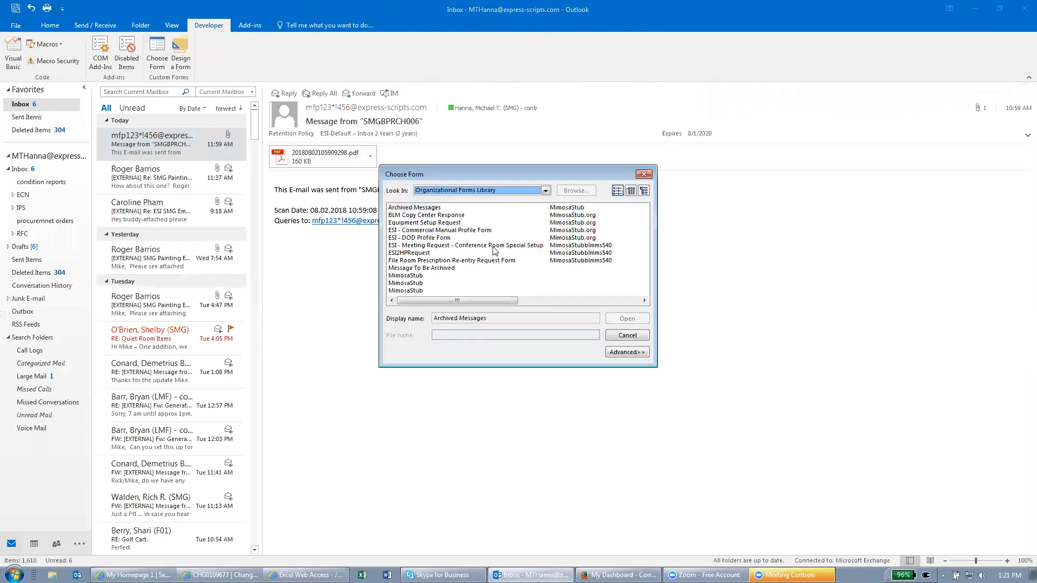
{"action": "left_click", "coordinate": [545, 190]}
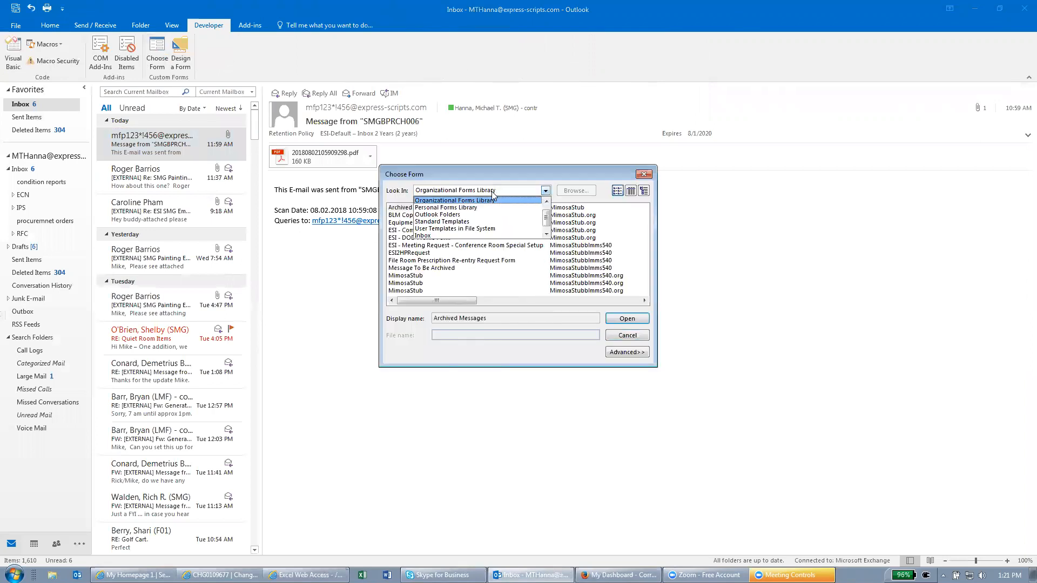
{"action": "left_click", "coordinate": [442, 229]}
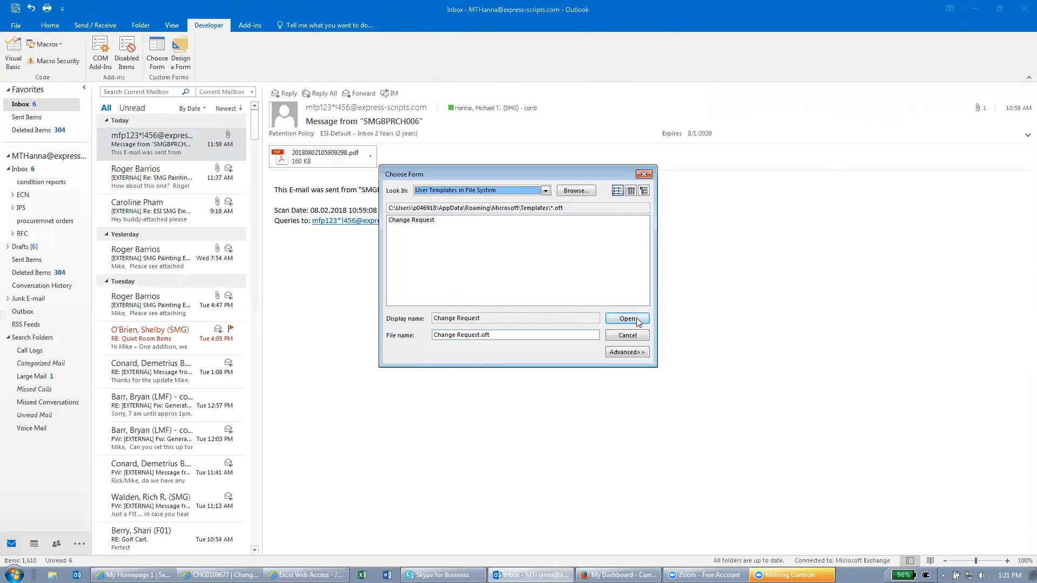
{"action": "left_click", "coordinate": [430, 221]}
{"action": "left_click", "coordinate": [627, 317]}
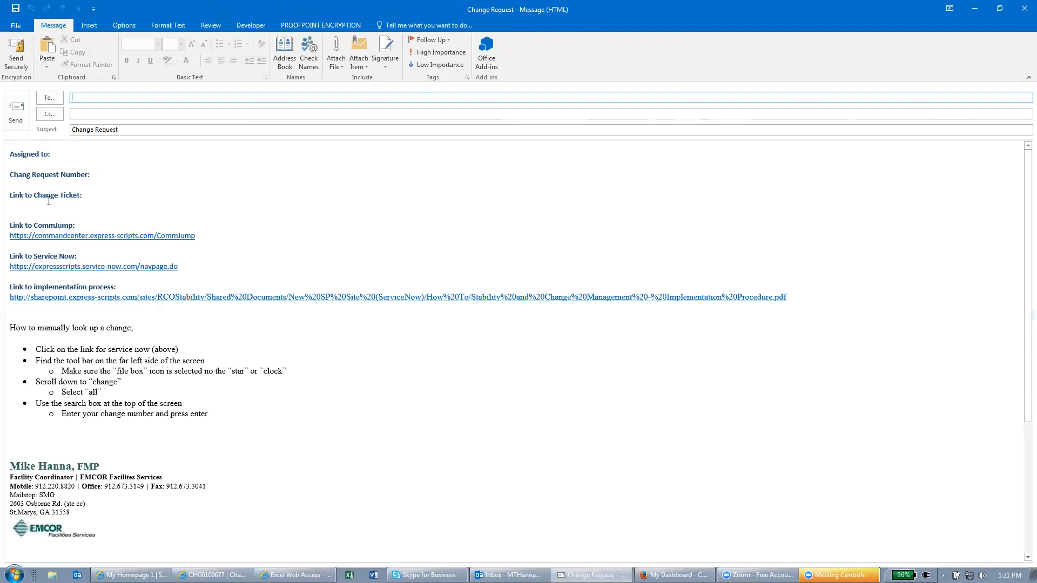
Paste the change ticket link as plain text and enter Change Request Number 109677
{"action": "left_click", "coordinate": [106, 197]}
{"action": "right_click", "coordinate": [107, 197]}
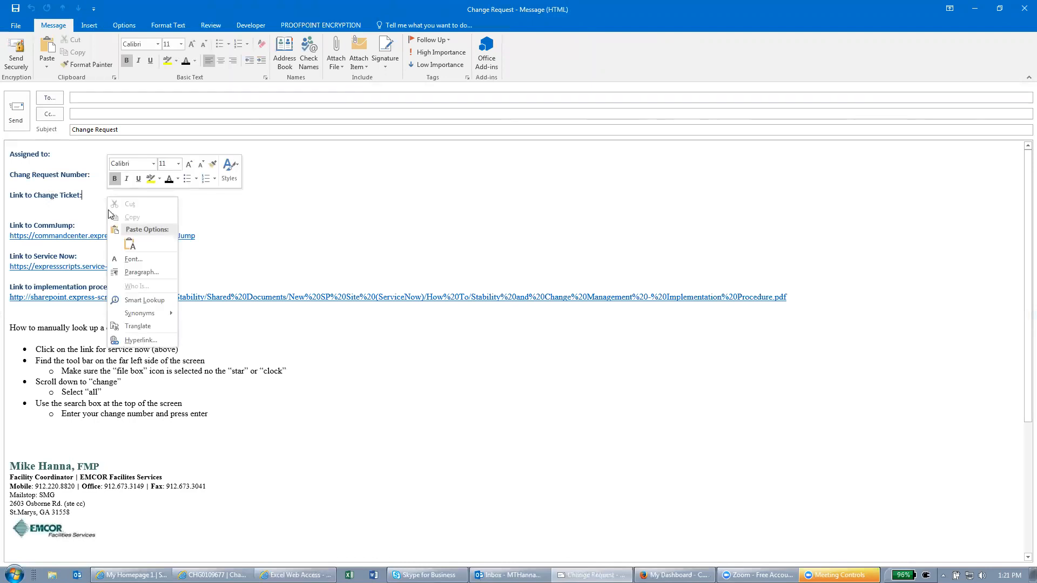
{"action": "left_click", "coordinate": [129, 246]}
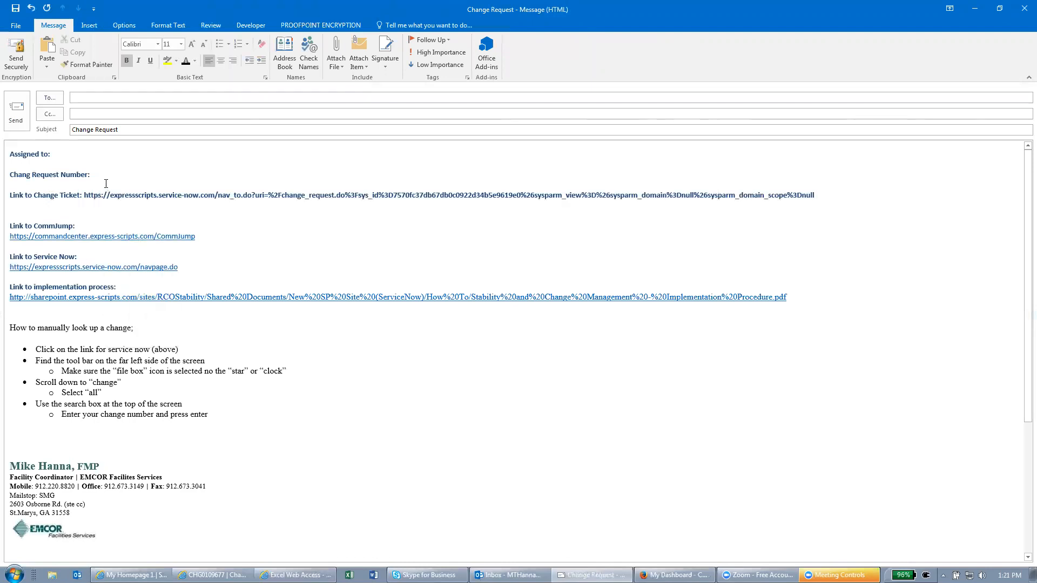
{"action": "type", "text": "e"}
{"action": "left_click", "coordinate": [140, 179]}
{"action": "type", "text": "109677"}
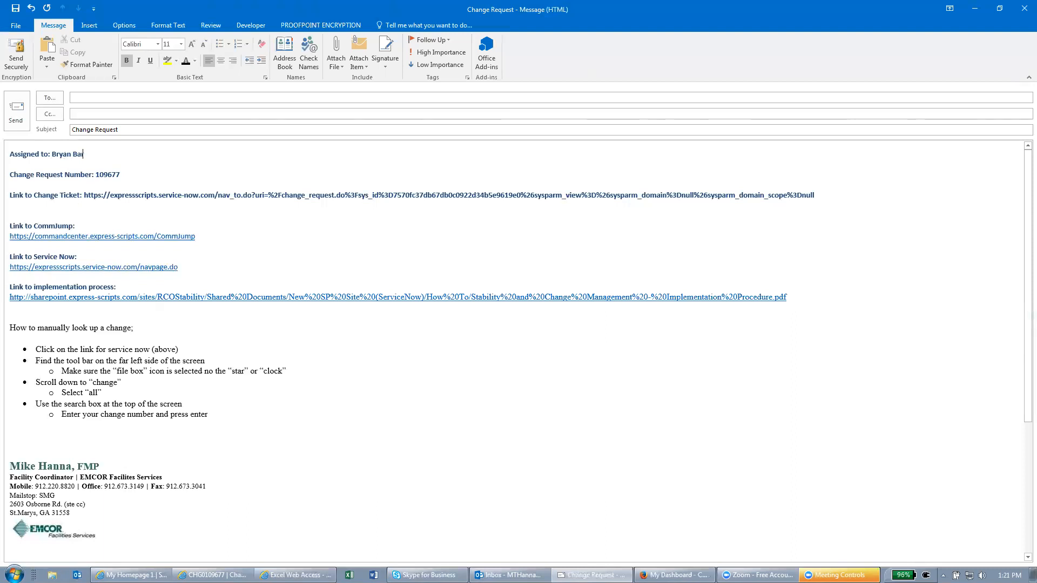
{"action": "left_click", "coordinate": [88, 98]}
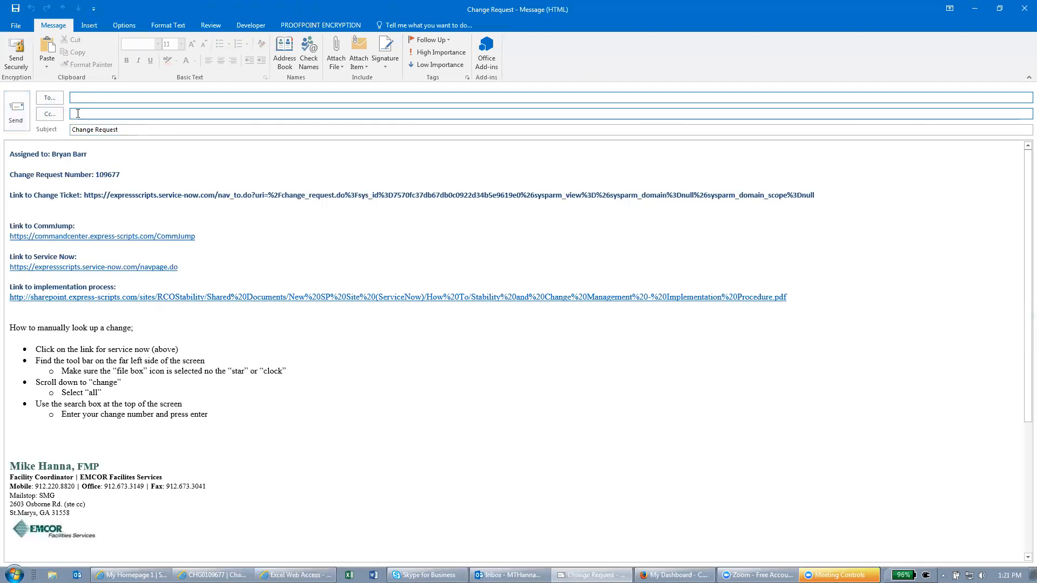
Close the email without saving and minimize Outlook to return to ServiceNow
{"action": "left_click", "coordinate": [1016, 13]}
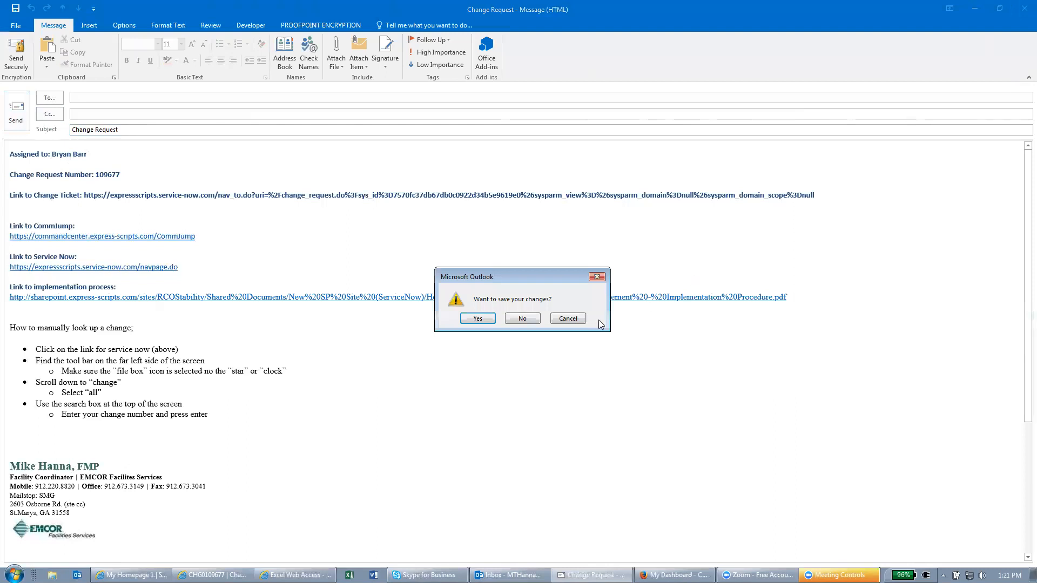
{"action": "left_click", "coordinate": [525, 319]}
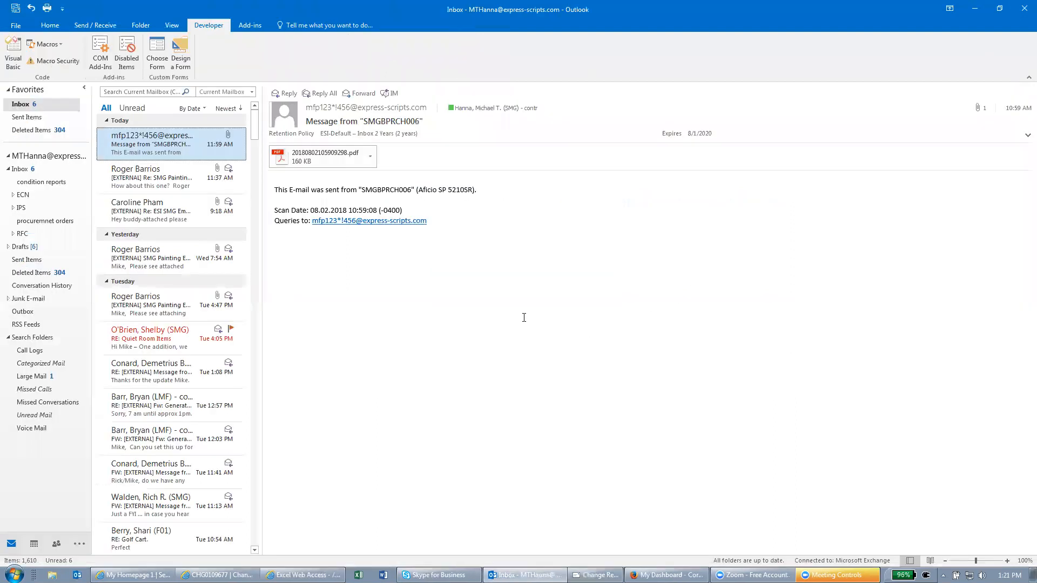
{"action": "left_click", "coordinate": [978, 14]}
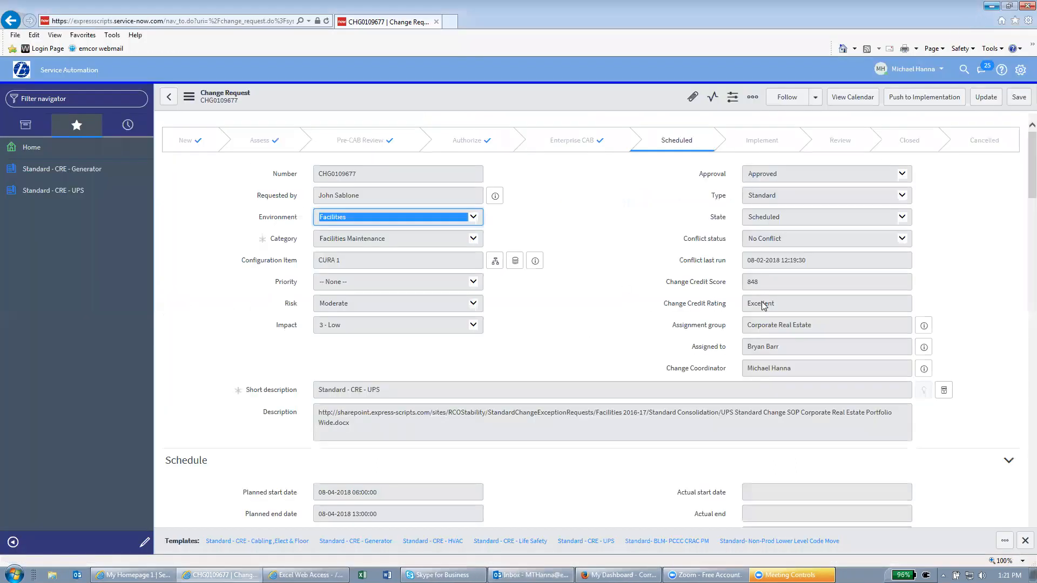